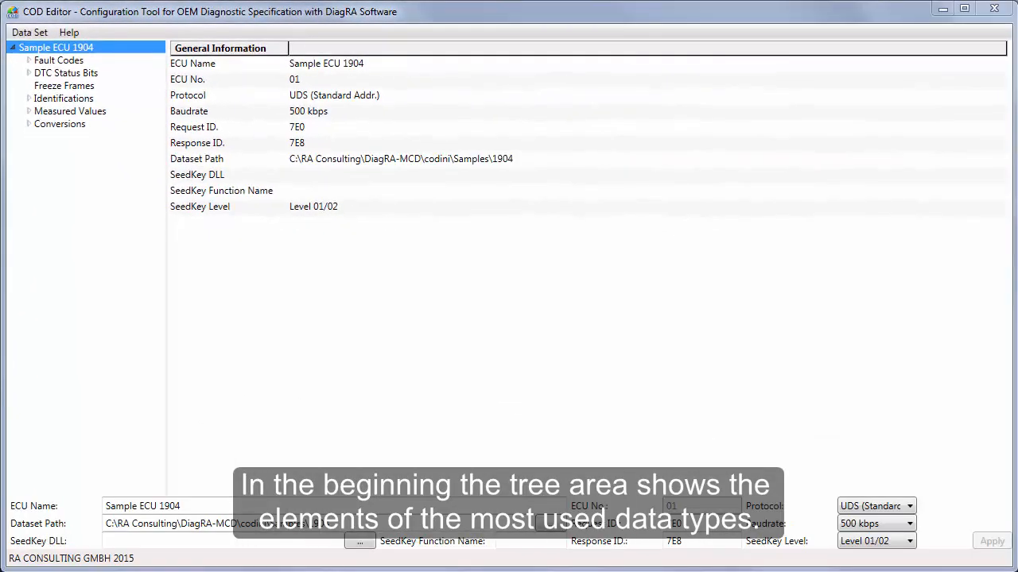
Set the byte order of measured value B101 to LSB MSB.
{"action": "left_click", "coordinate": [54, 113]}
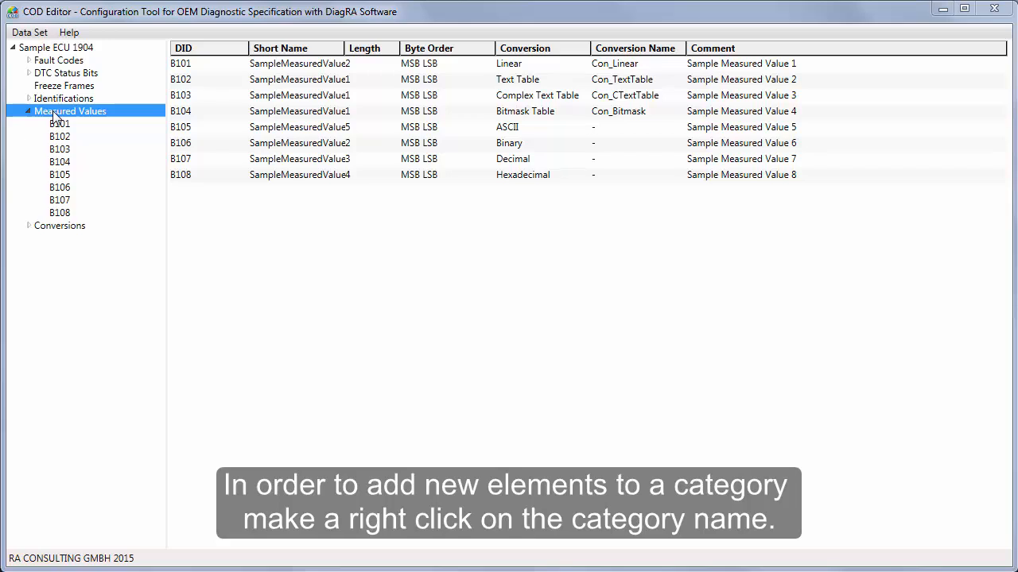
{"action": "right_click", "coordinate": [54, 115]}
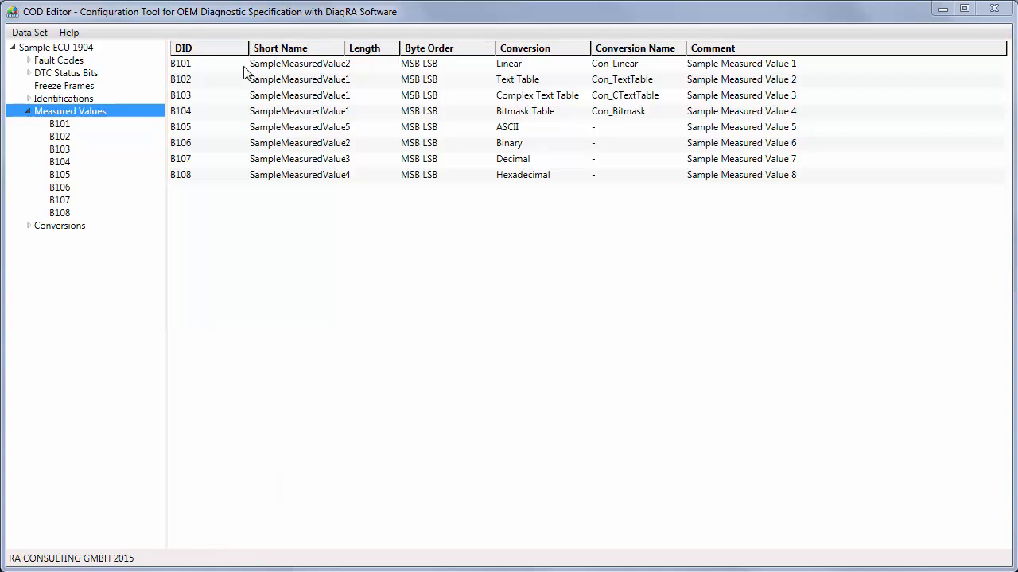
{"action": "left_click", "coordinate": [243, 67]}
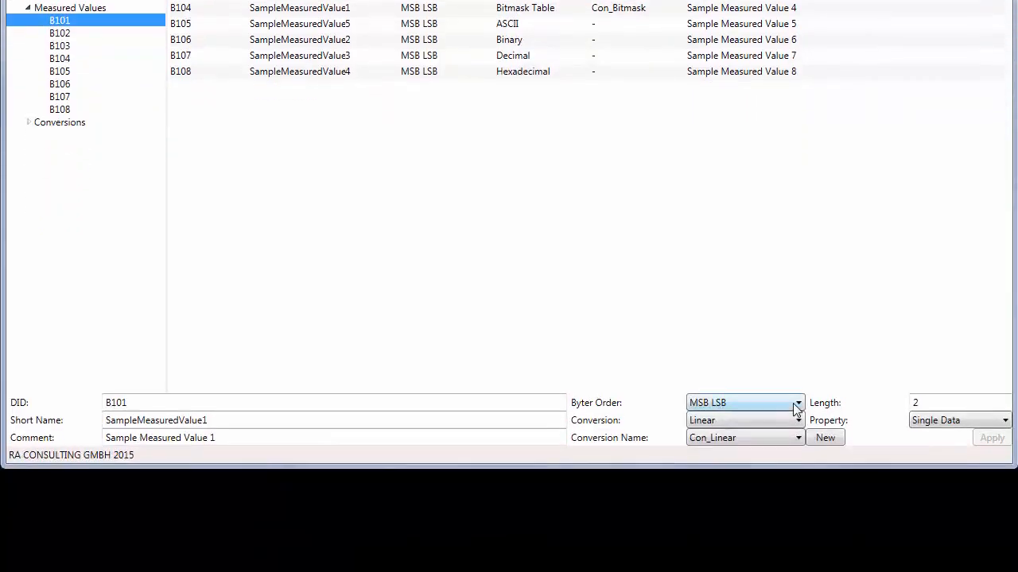
{"action": "left_click", "coordinate": [796, 406]}
{"action": "left_click", "coordinate": [786, 427]}
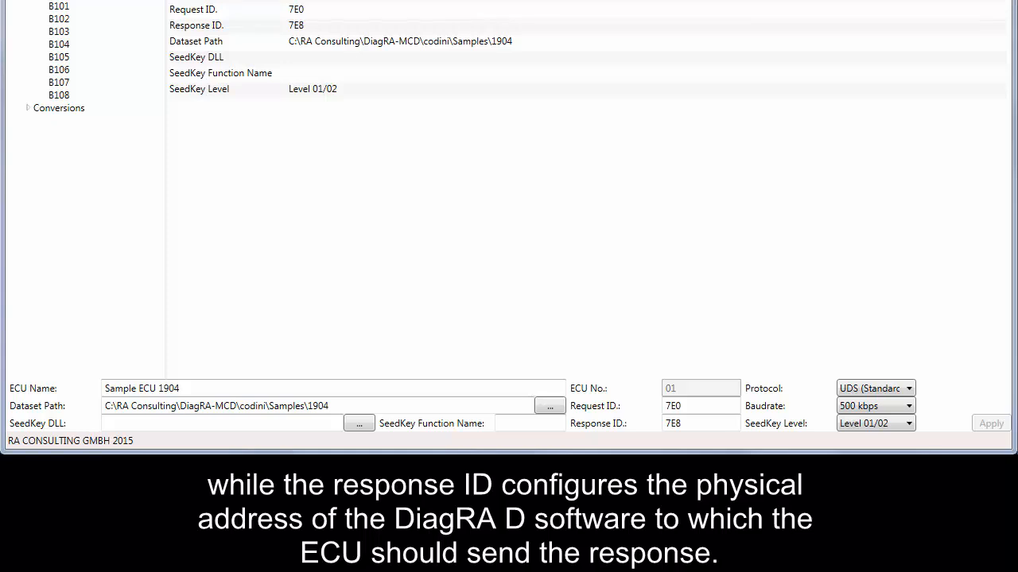
Check the communication protocols available for the sample ECU.
{"action": "left_click", "coordinate": [908, 388]}
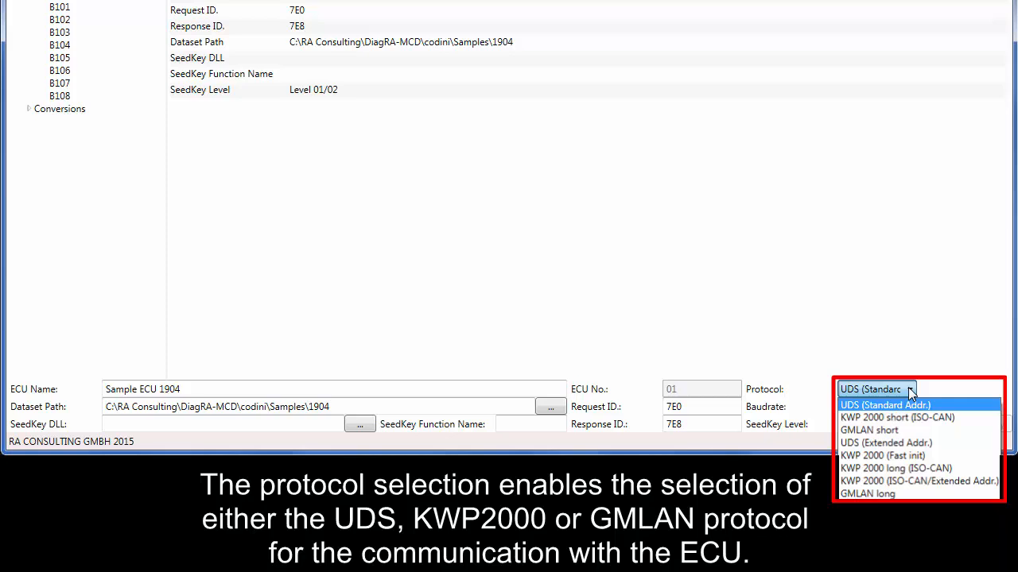
{"action": "left_click", "coordinate": [909, 388]}
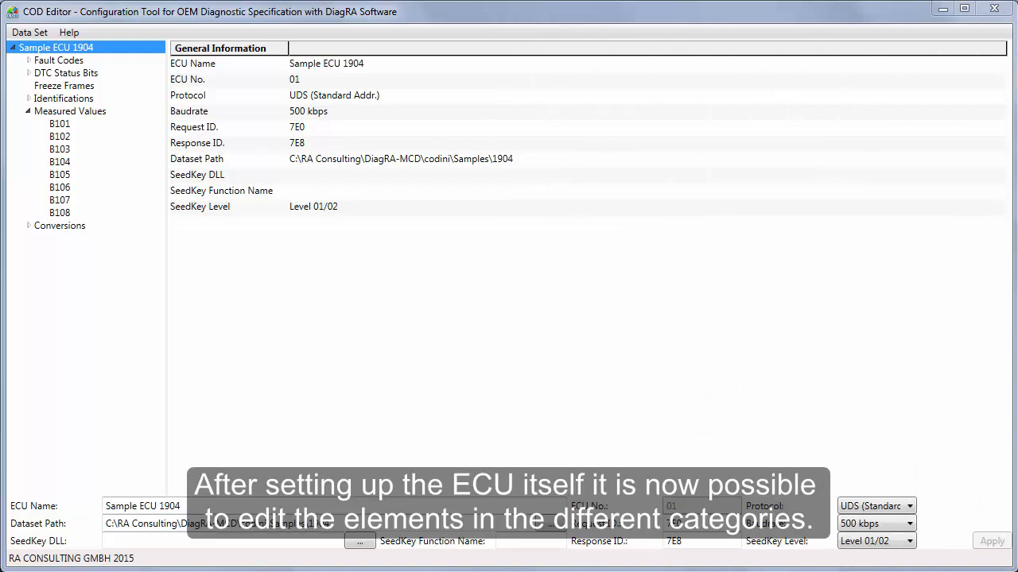
Add a single new fault code to the Fault Codes category.
{"action": "left_click", "coordinate": [58, 62]}
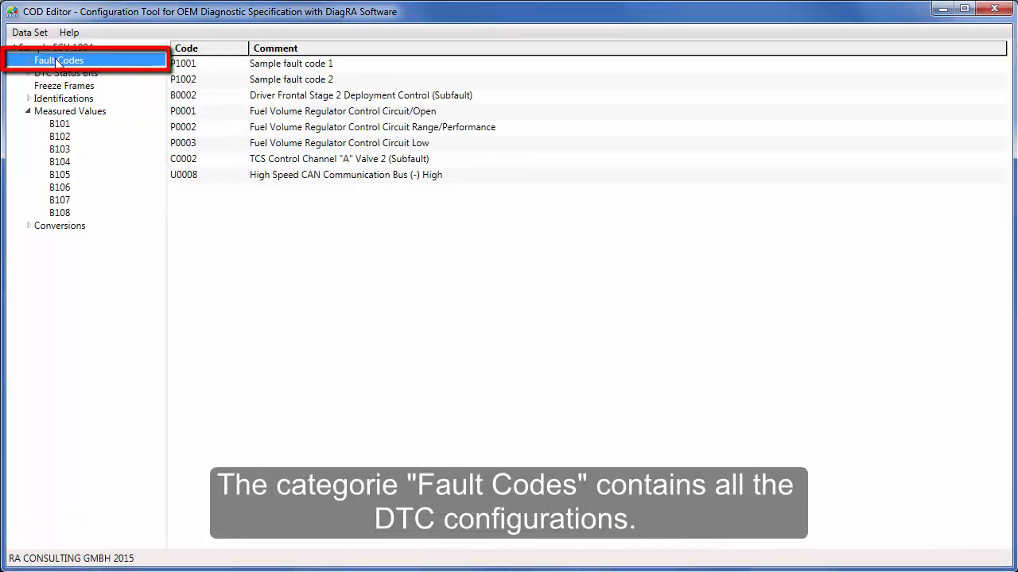
{"action": "double_click", "coordinate": [57, 61]}
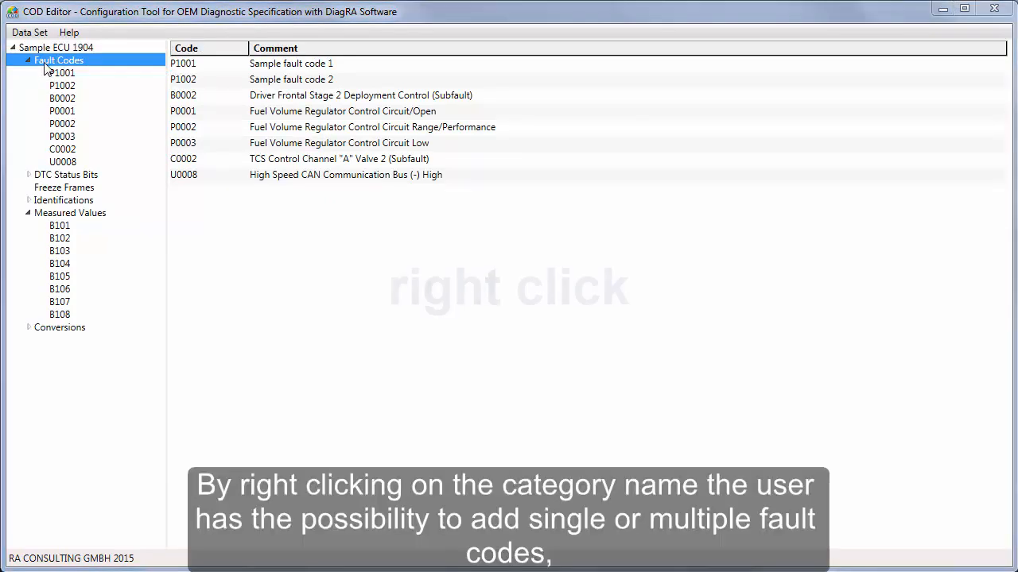
{"action": "right_click", "coordinate": [44, 63]}
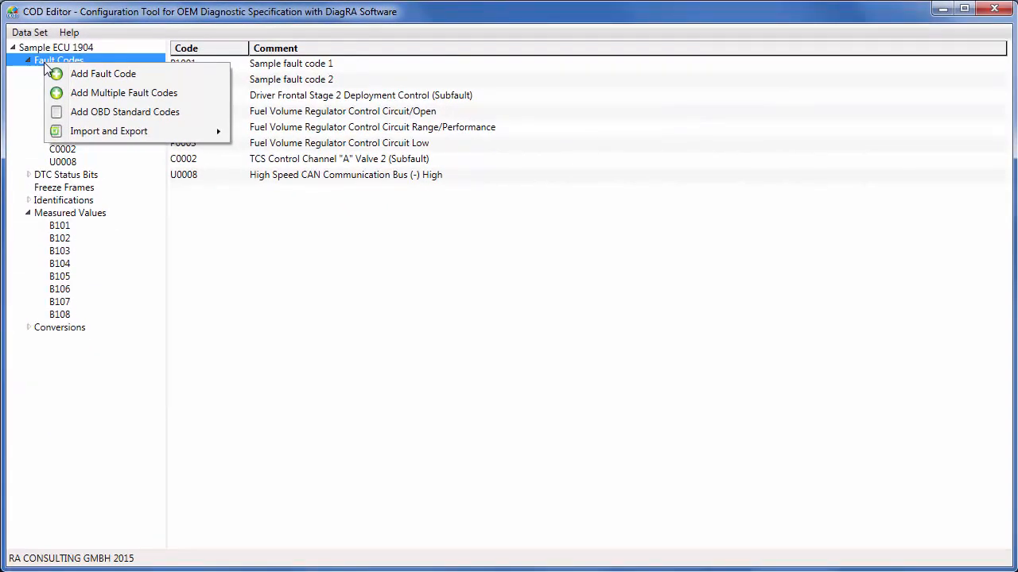
{"action": "right_click", "coordinate": [55, 57]}
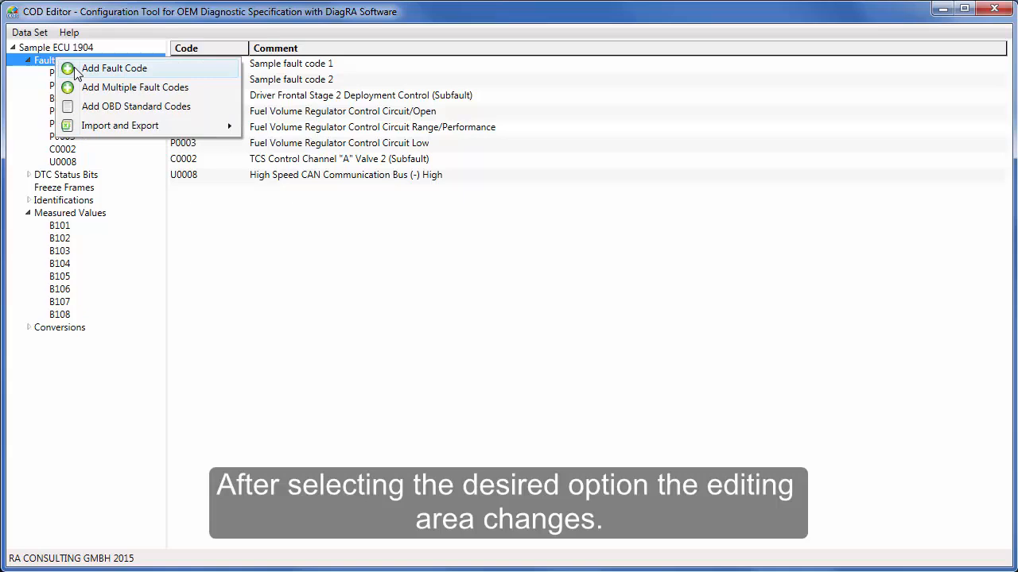
{"action": "left_click", "coordinate": [74, 70]}
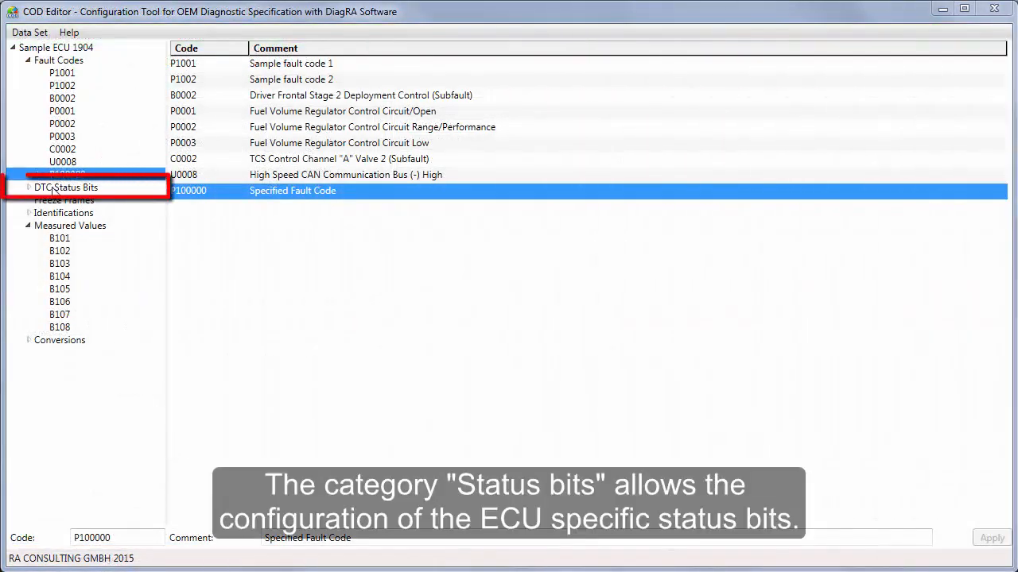
Add a single DTC status bit and open the value 0 entry of the first status bit, [01] (0000 0001).
{"action": "double_click", "coordinate": [55, 188]}
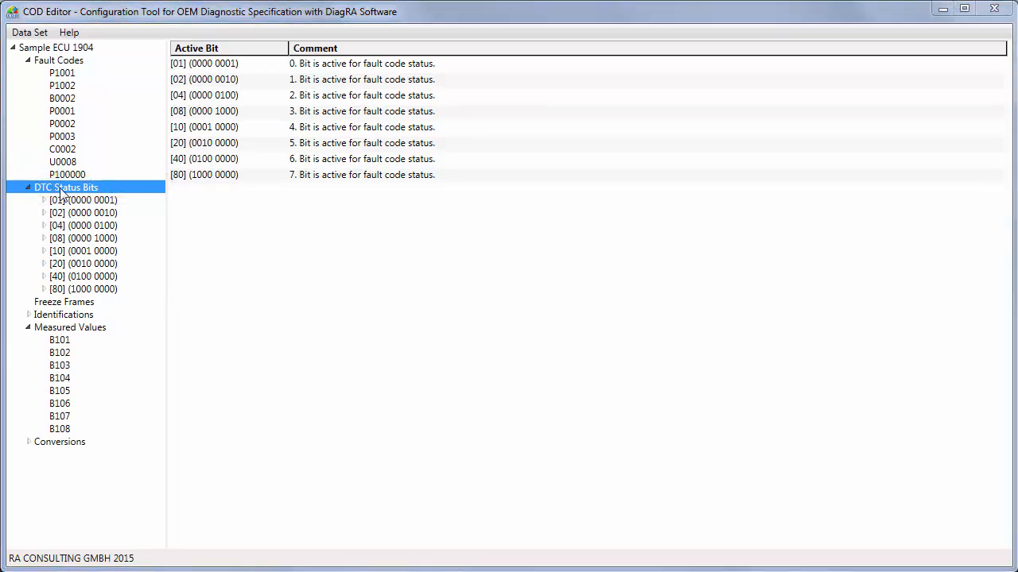
{"action": "right_click", "coordinate": [61, 193]}
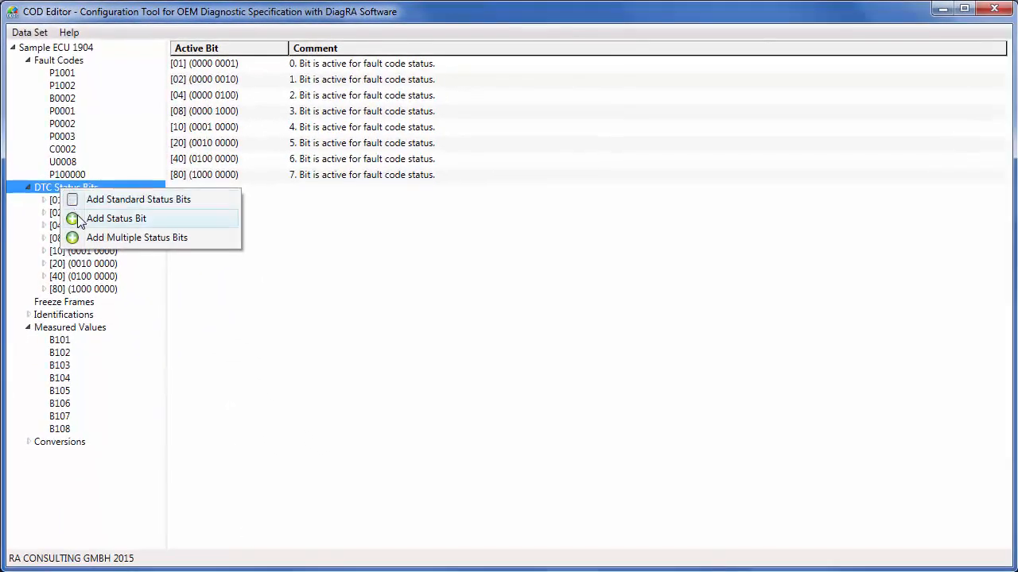
{"action": "left_click", "coordinate": [116, 219]}
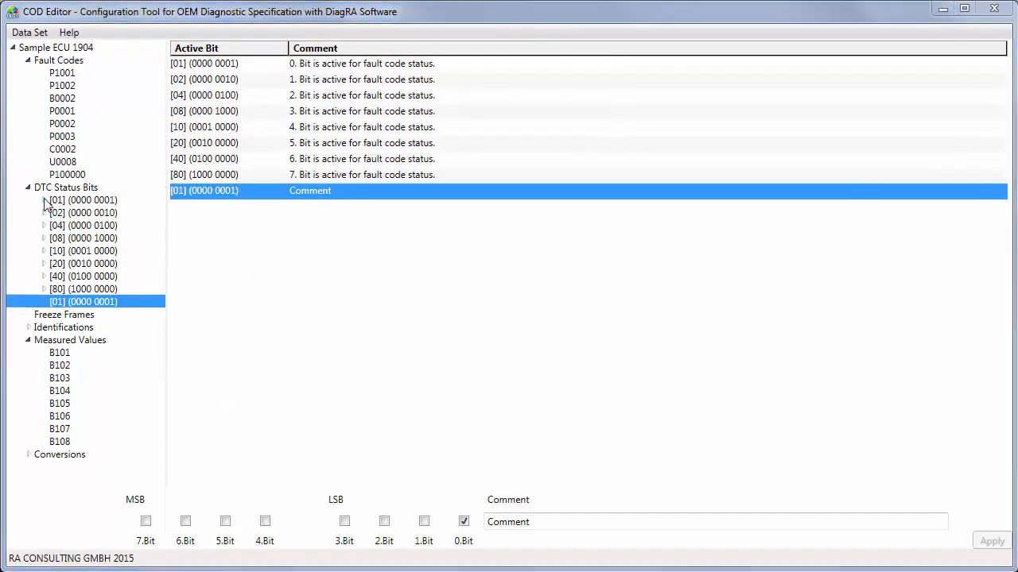
{"action": "left_click", "coordinate": [45, 201]}
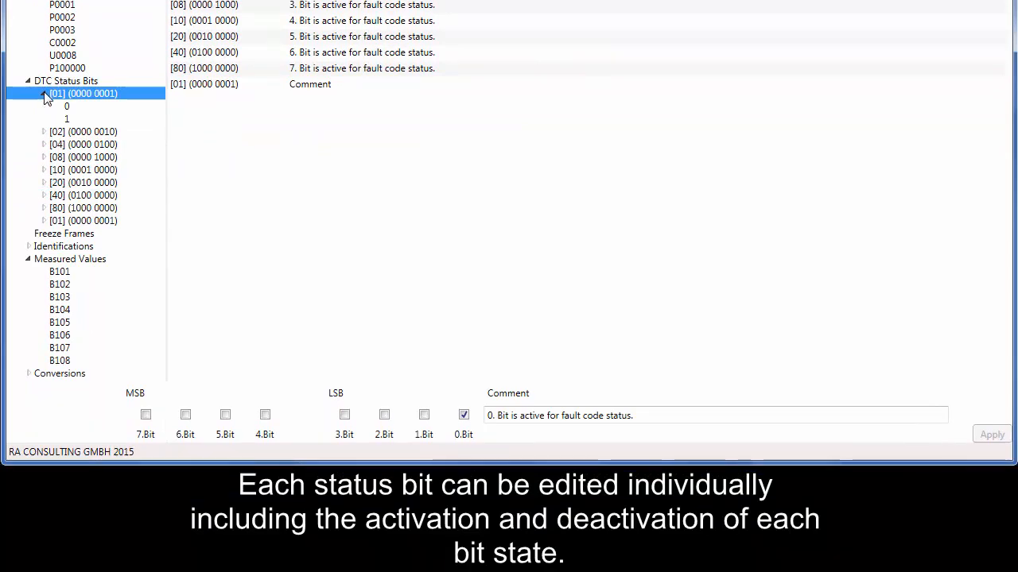
{"action": "left_click", "coordinate": [70, 106]}
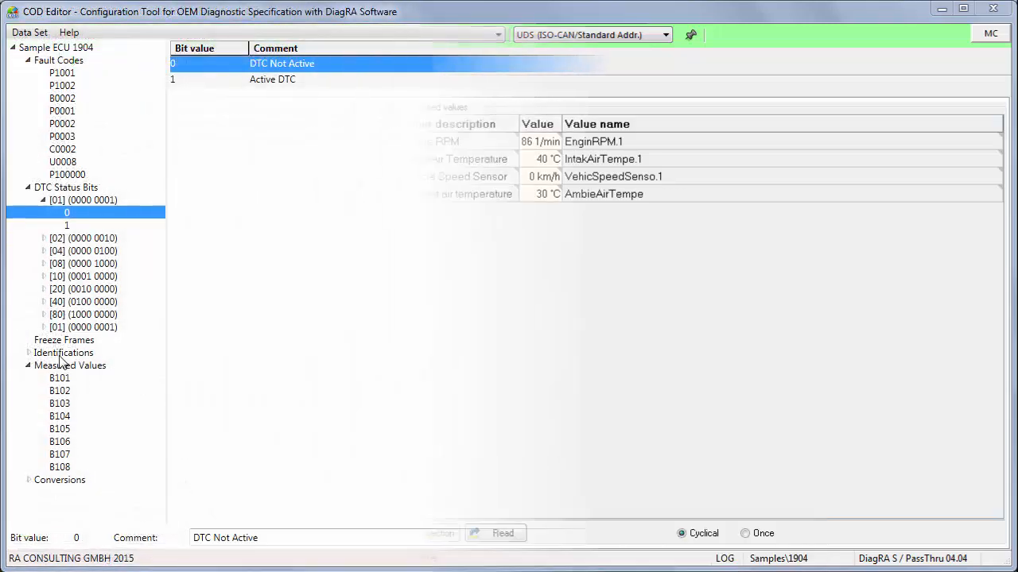
Add a single new ECU identification to the Identifications category.
{"action": "left_click", "coordinate": [62, 353]}
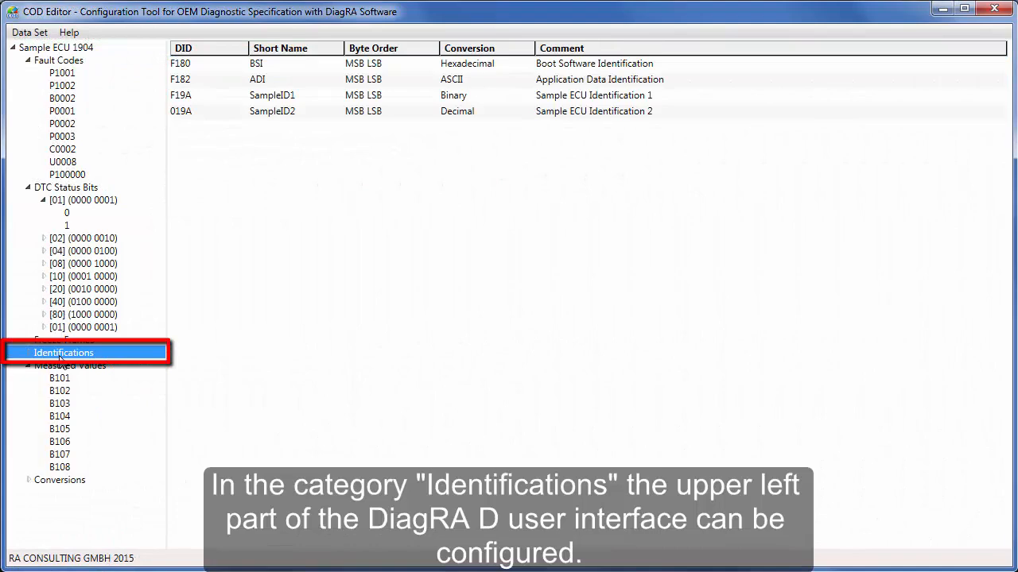
{"action": "double_click", "coordinate": [60, 356]}
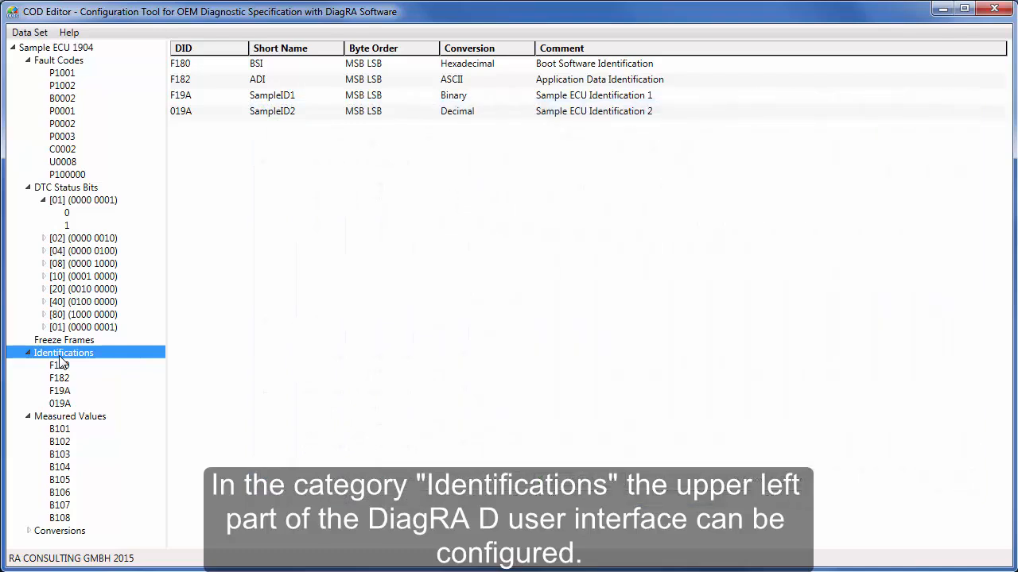
{"action": "right_click", "coordinate": [48, 355]}
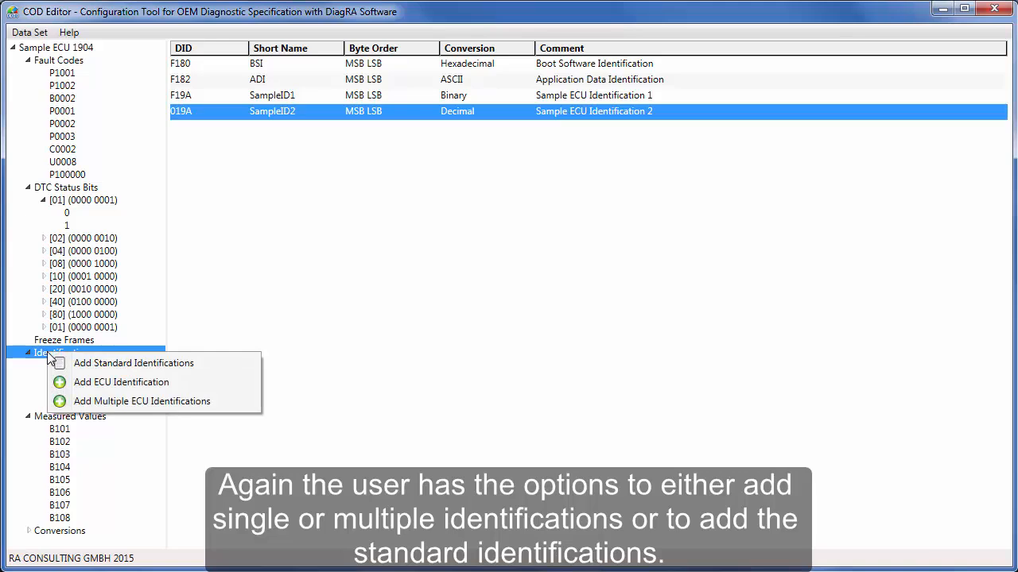
{"action": "left_click", "coordinate": [84, 388]}
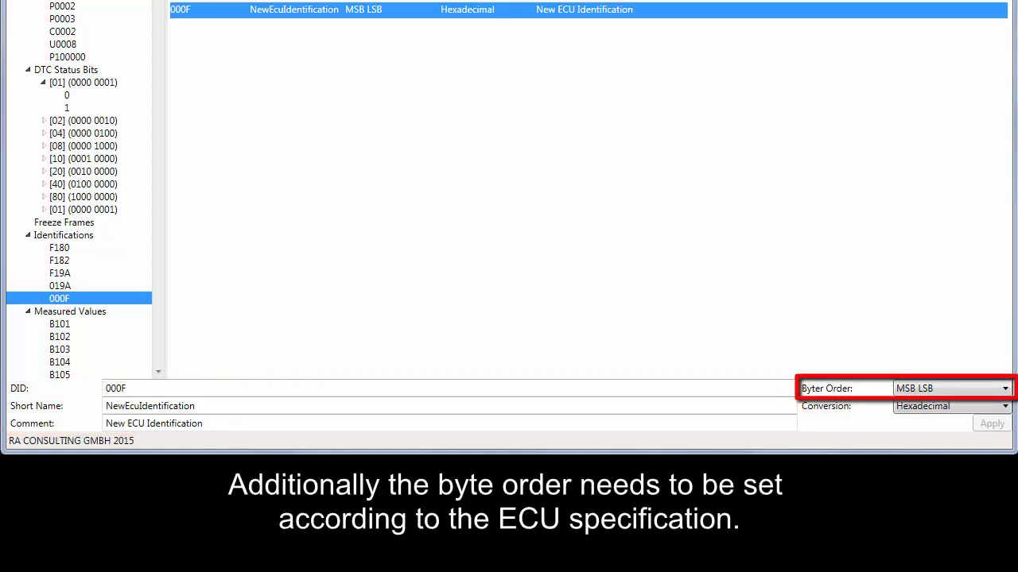
Choose MSB LSB as byte order and Hexadecimal as conversion for the new ECU identification.
{"action": "left_click", "coordinate": [954, 384]}
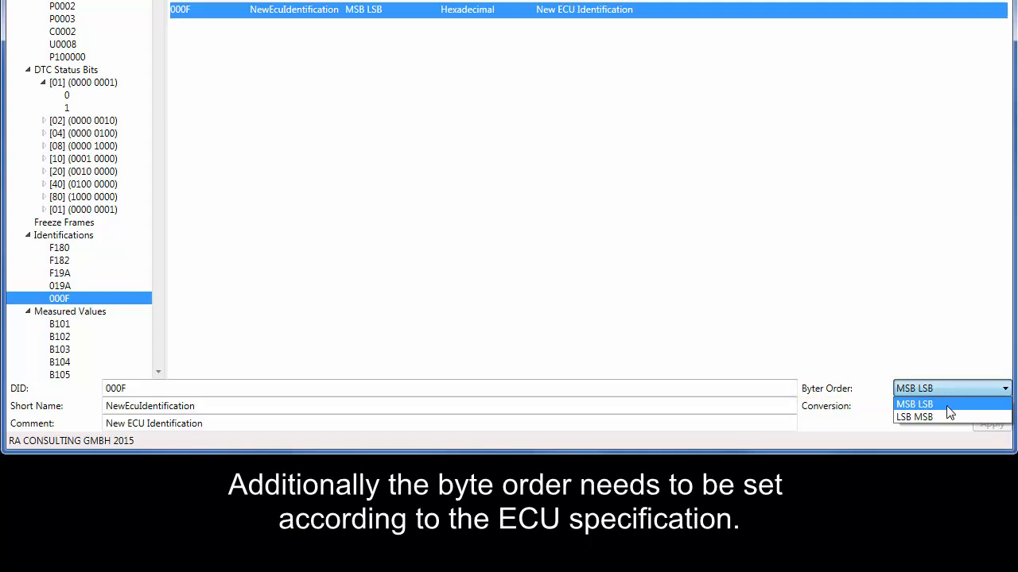
{"action": "left_click", "coordinate": [947, 407]}
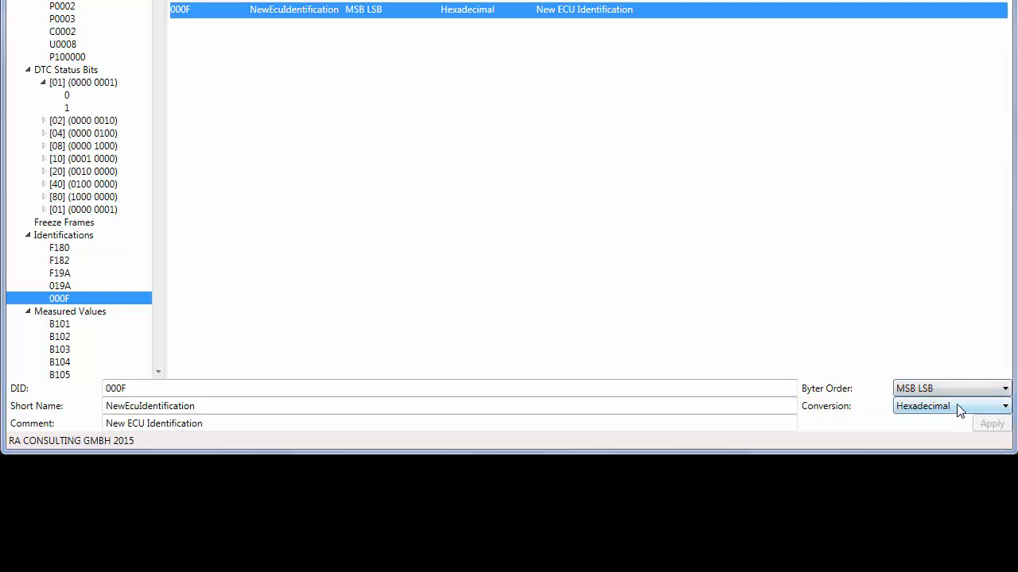
{"action": "left_click", "coordinate": [960, 410]}
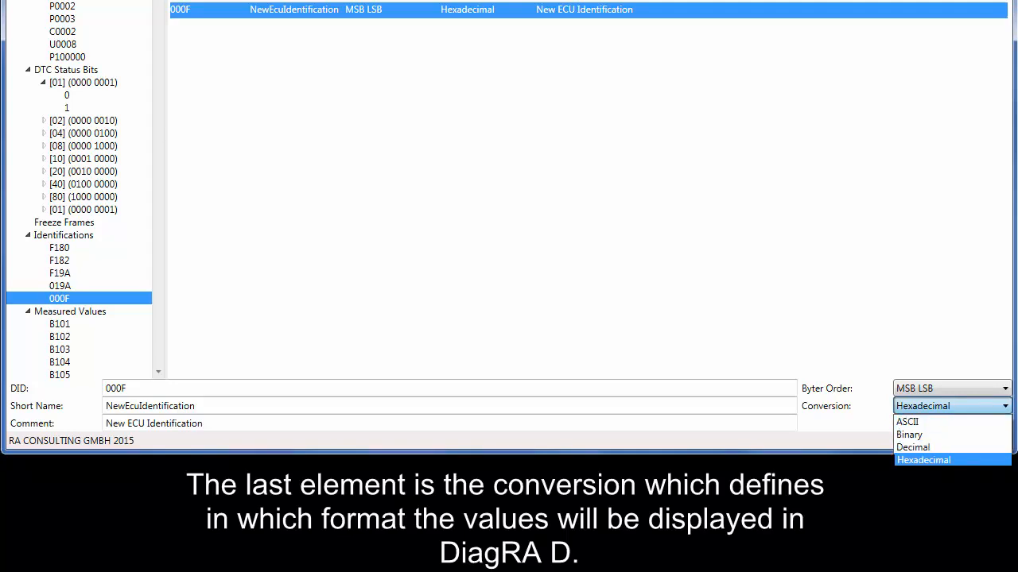
{"action": "left_click", "coordinate": [944, 459]}
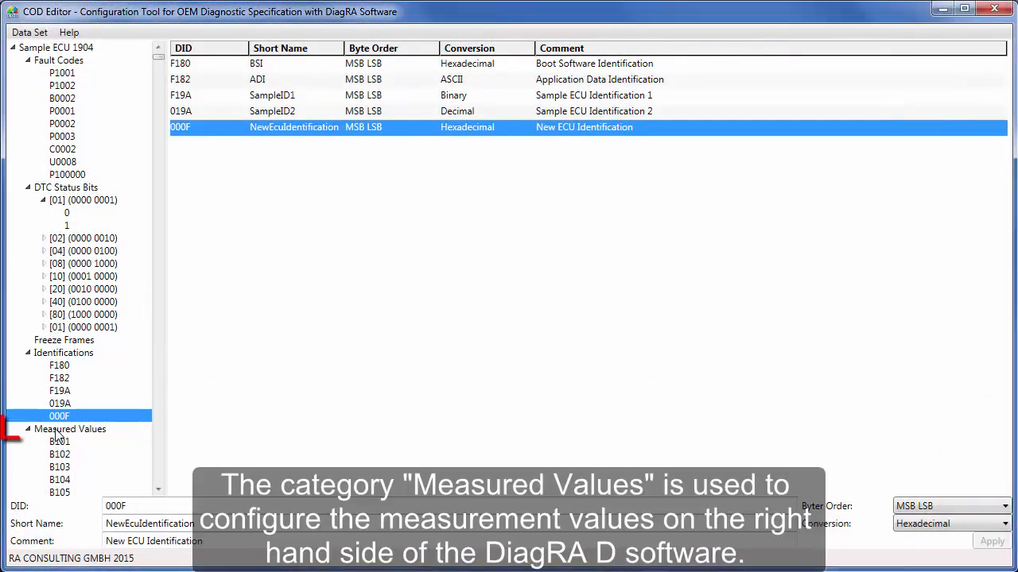
Add a single new measured value to the Measured Values category.
{"action": "left_click", "coordinate": [67, 430]}
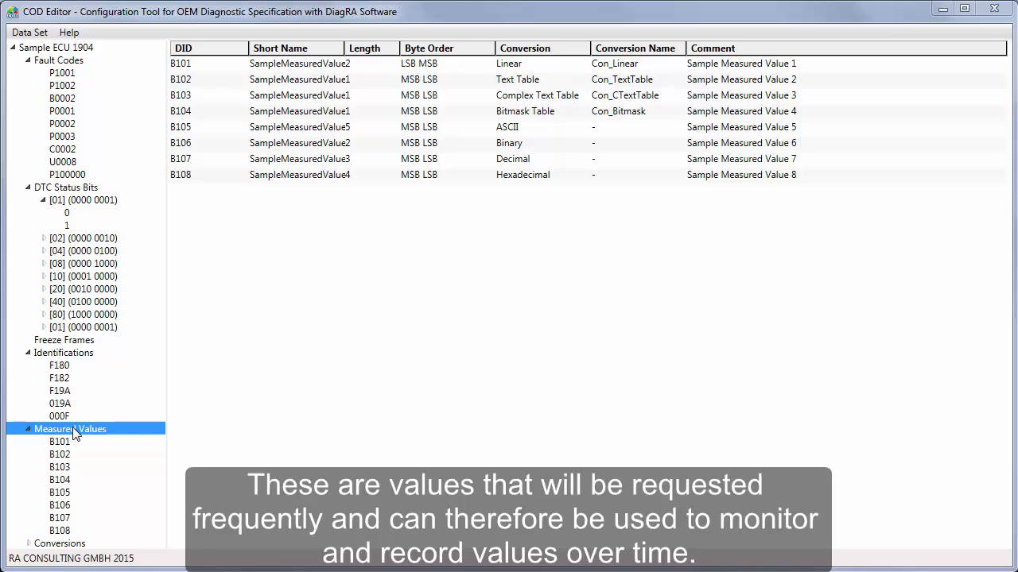
{"action": "right_click", "coordinate": [60, 431]}
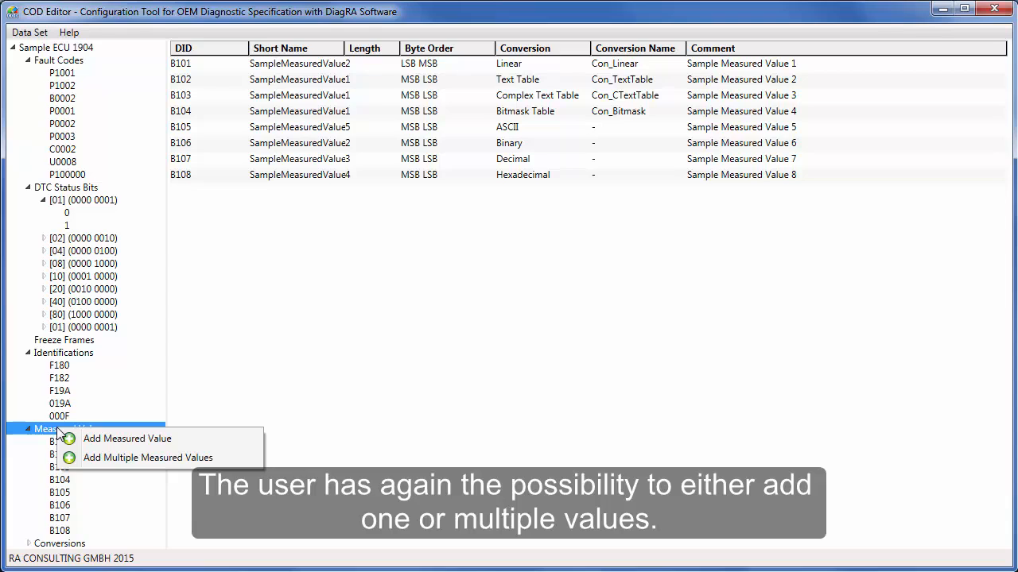
{"action": "left_click", "coordinate": [67, 438]}
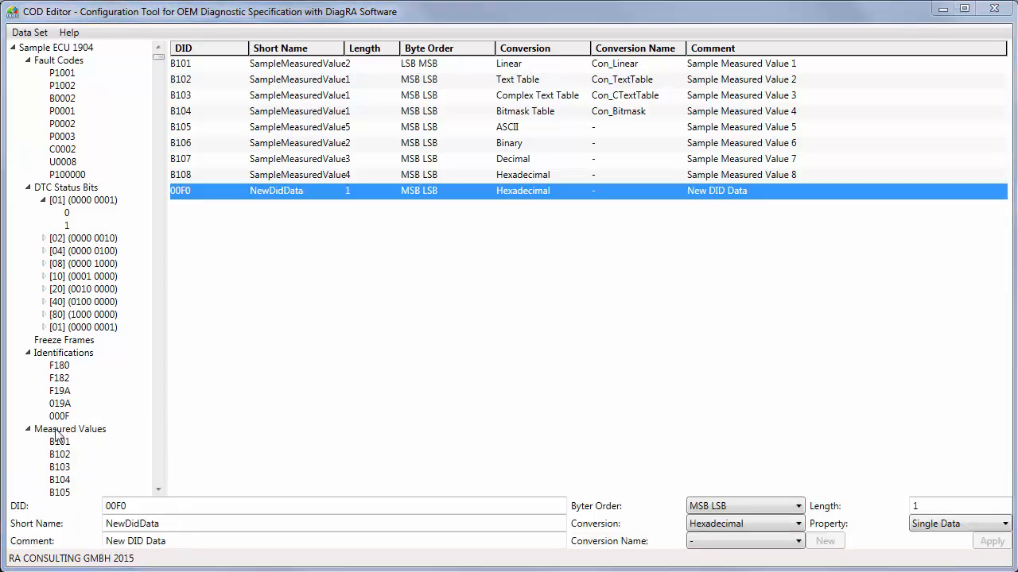
{"action": "left_click", "coordinate": [158, 471]}
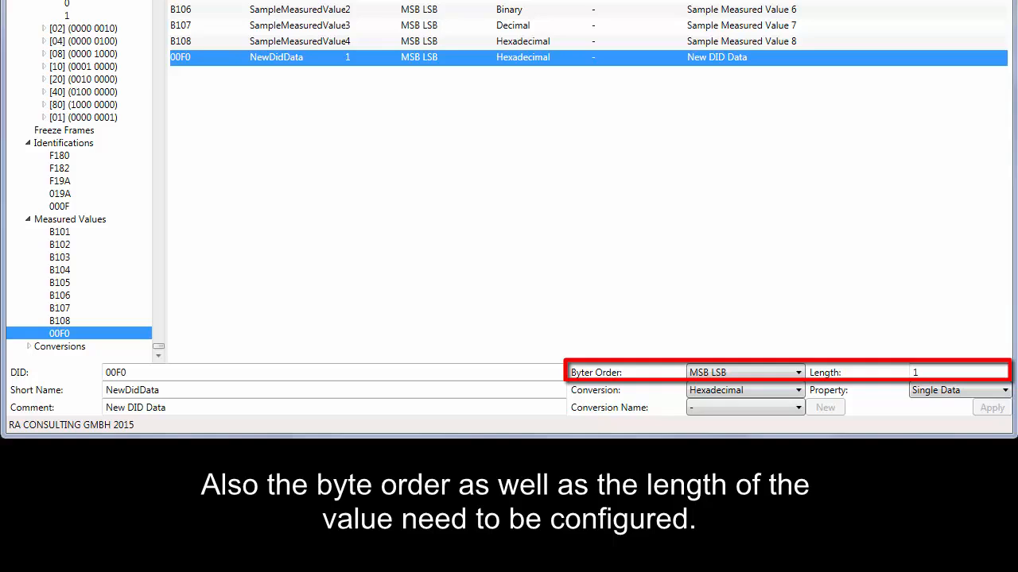
Set the new measured value's conversion type to Linear and assign it a new conversion named Conv_Example.
{"action": "left_click", "coordinate": [799, 390]}
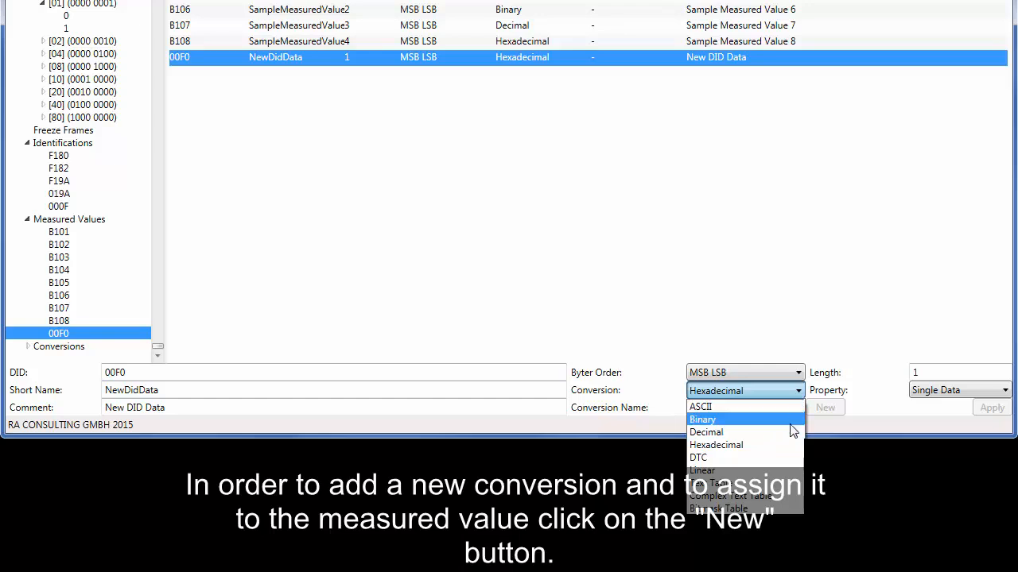
{"action": "left_click", "coordinate": [787, 472]}
{"action": "left_click", "coordinate": [836, 409]}
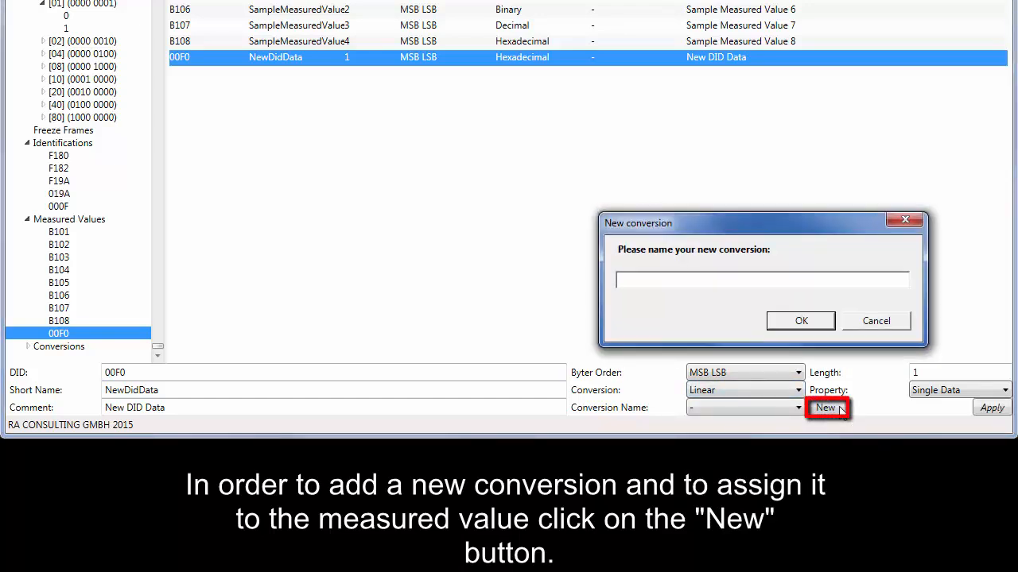
{"action": "type", "text": "Co"}
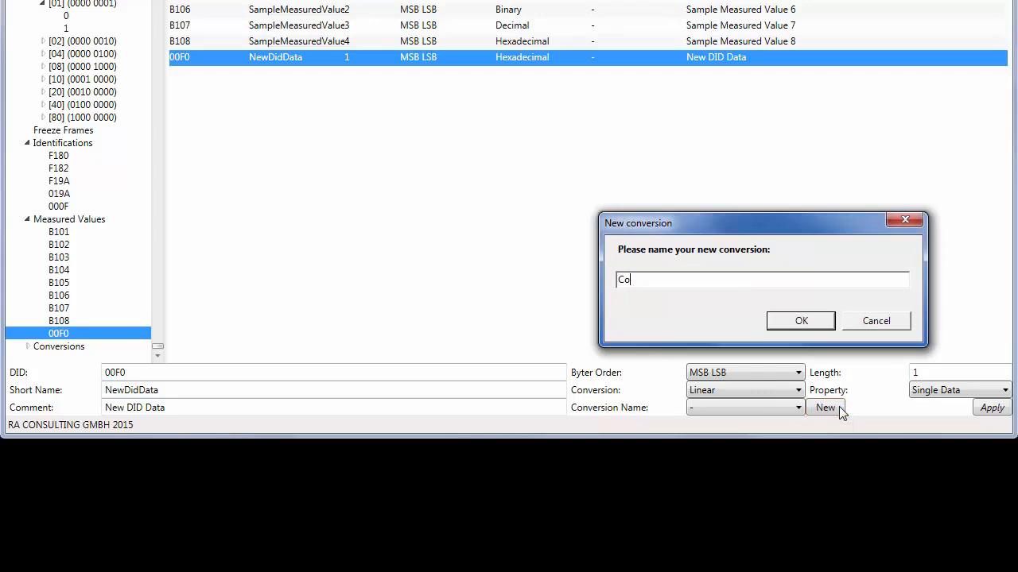
{"action": "type", "text": "nv_Example"}
{"action": "left_click", "coordinate": [819, 325]}
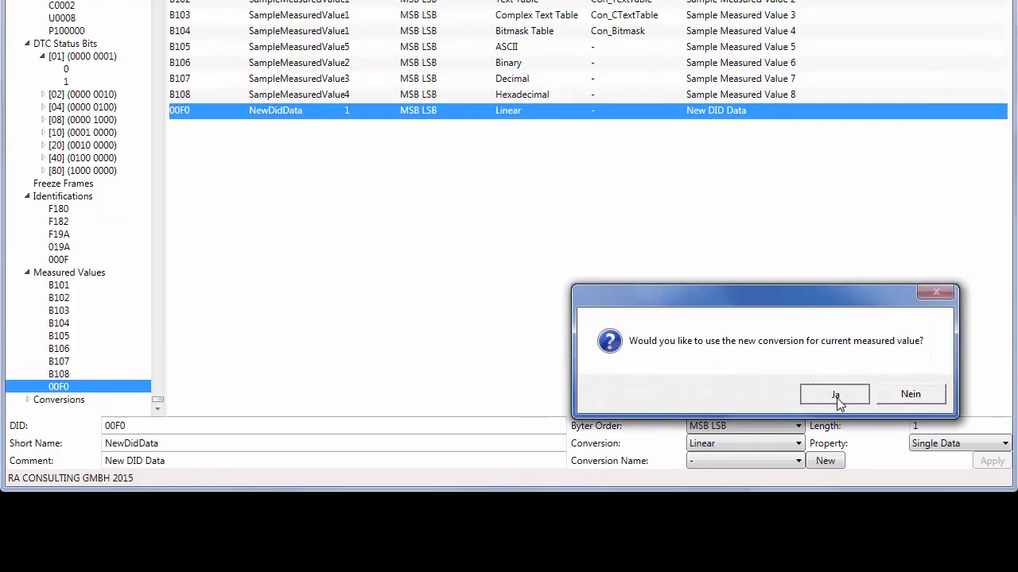
{"action": "left_click", "coordinate": [836, 347]}
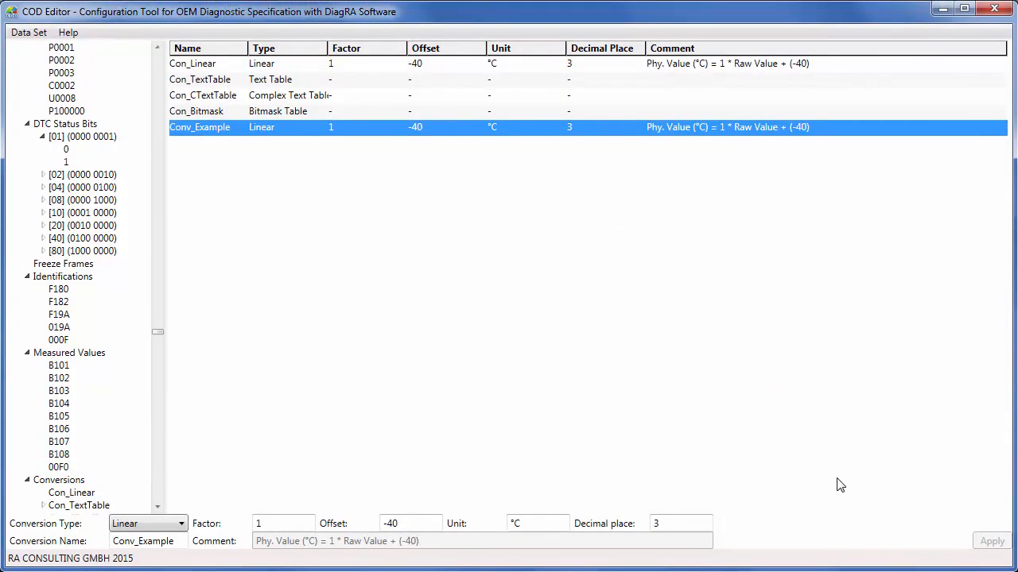
Open the Conv_Example conversion from the Conversions category and choose Linear as its conversion type.
{"action": "left_click", "coordinate": [73, 481]}
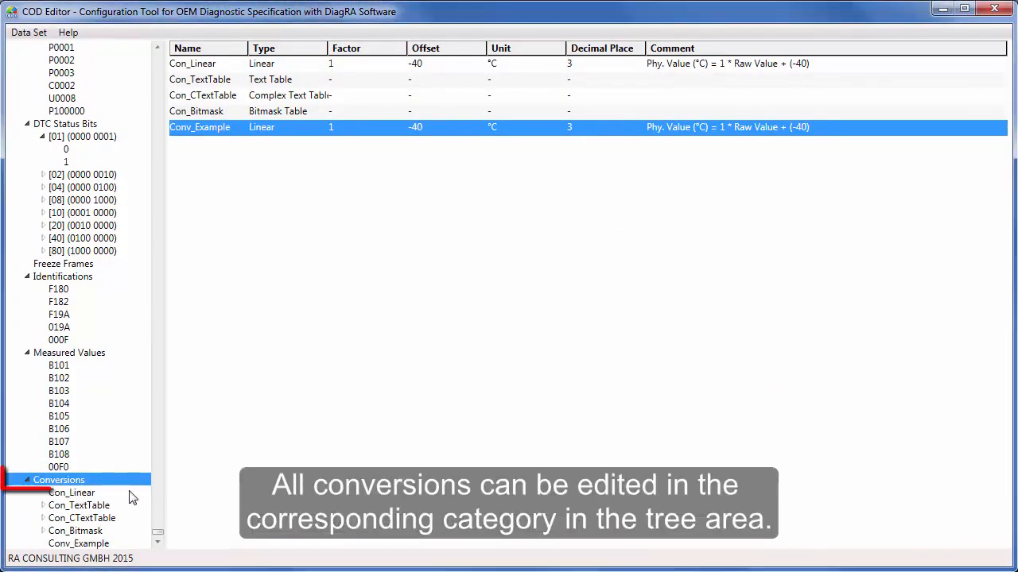
{"action": "left_click", "coordinate": [115, 545]}
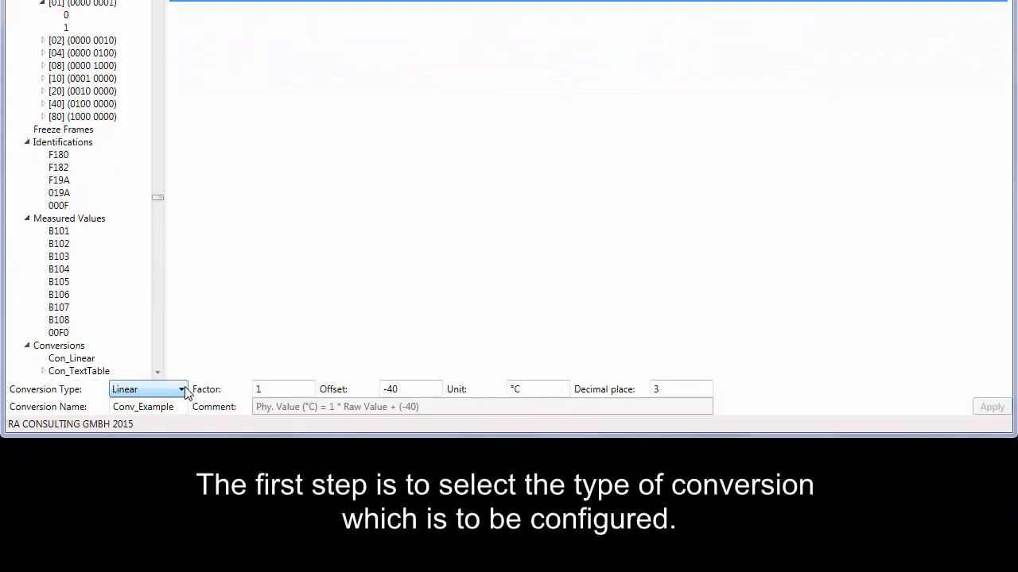
{"action": "left_click", "coordinate": [183, 389]}
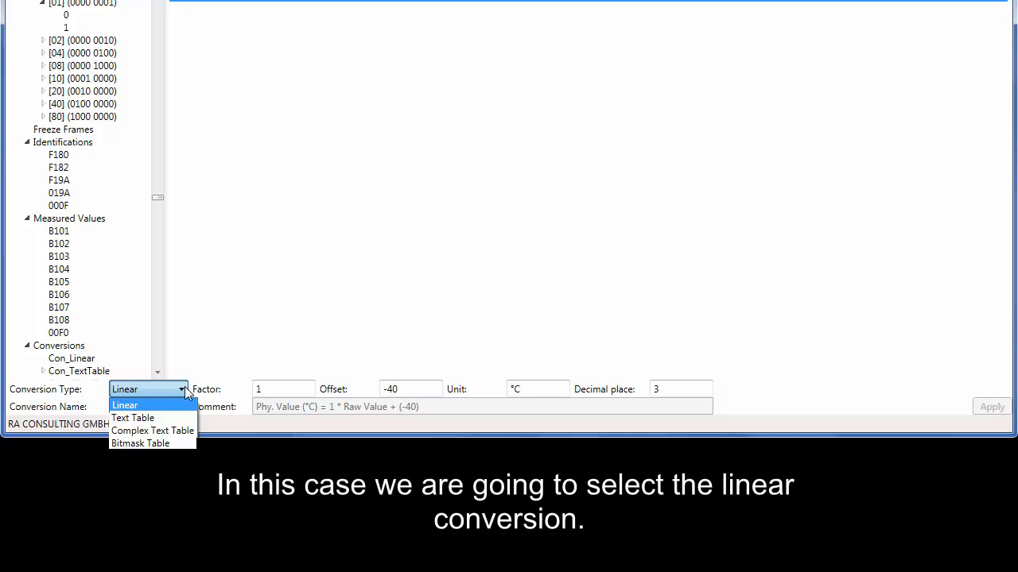
{"action": "left_click", "coordinate": [171, 406]}
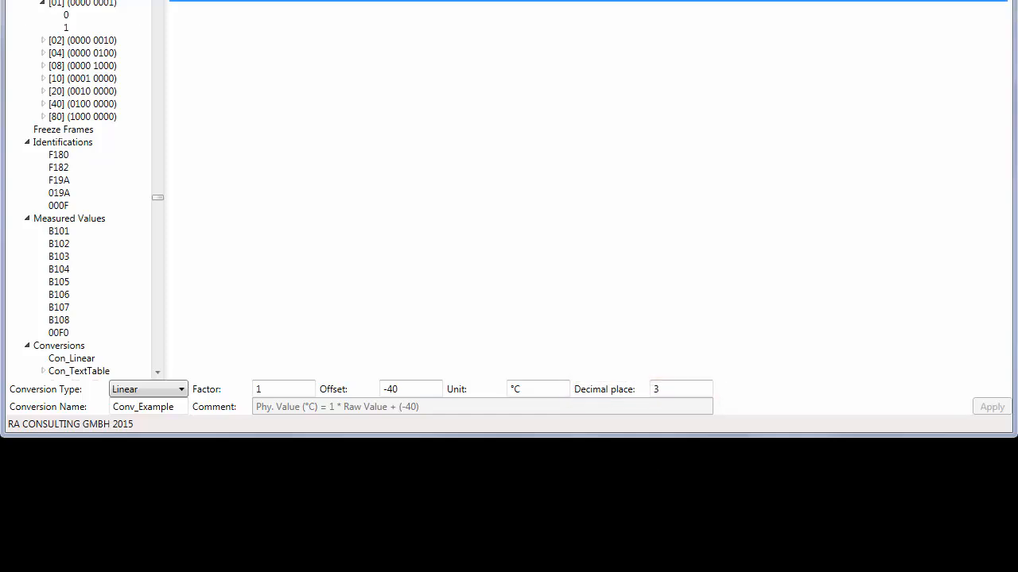
Set the unit of the Conv_Example conversion to mV and apply the change to the data set.
{"action": "left_click", "coordinate": [536, 389]}
{"action": "key", "text": "BackSpace"}
{"action": "key", "text": "BackSpace"}
{"action": "type", "text": "m"}
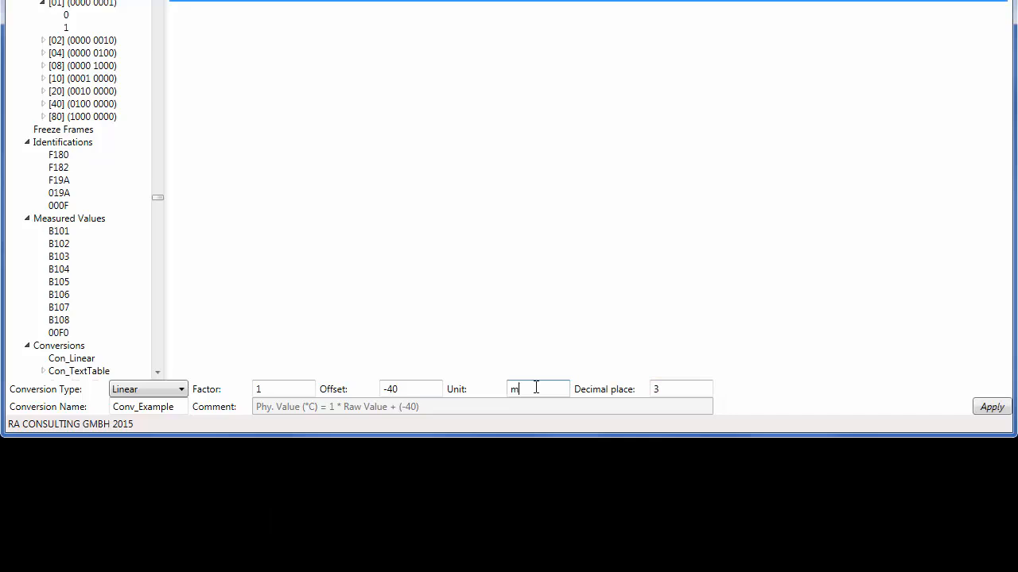
{"action": "type", "text": "V"}
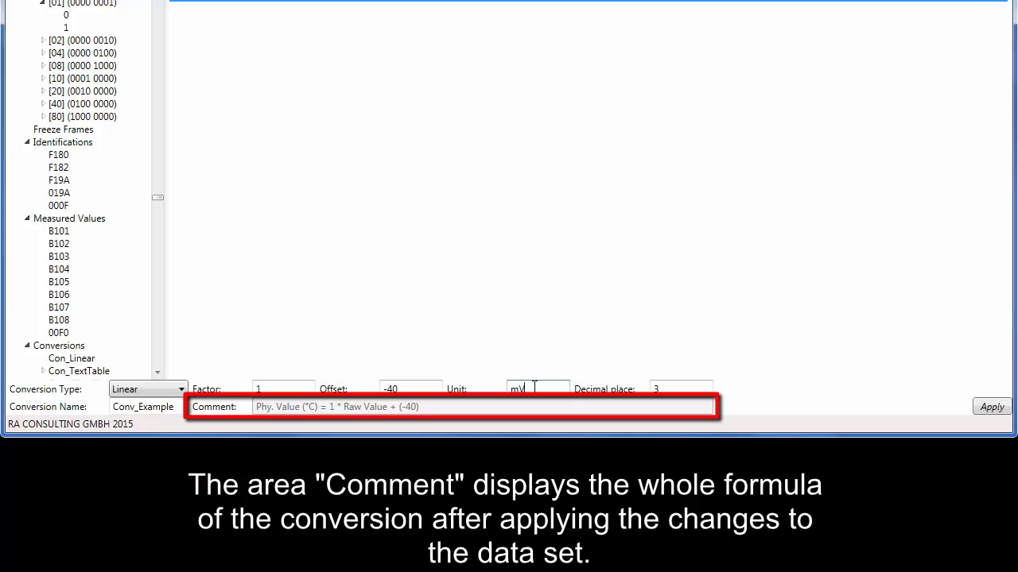
{"action": "left_click", "coordinate": [984, 407]}
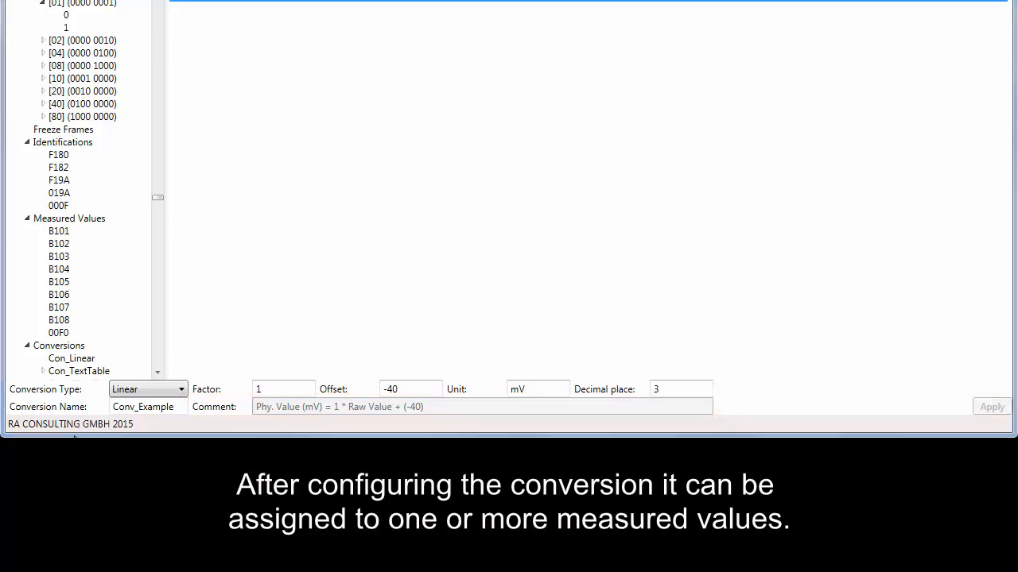
Open measured value 00F0 and show the conversion names that can be assigned to it.
{"action": "left_click", "coordinate": [73, 334]}
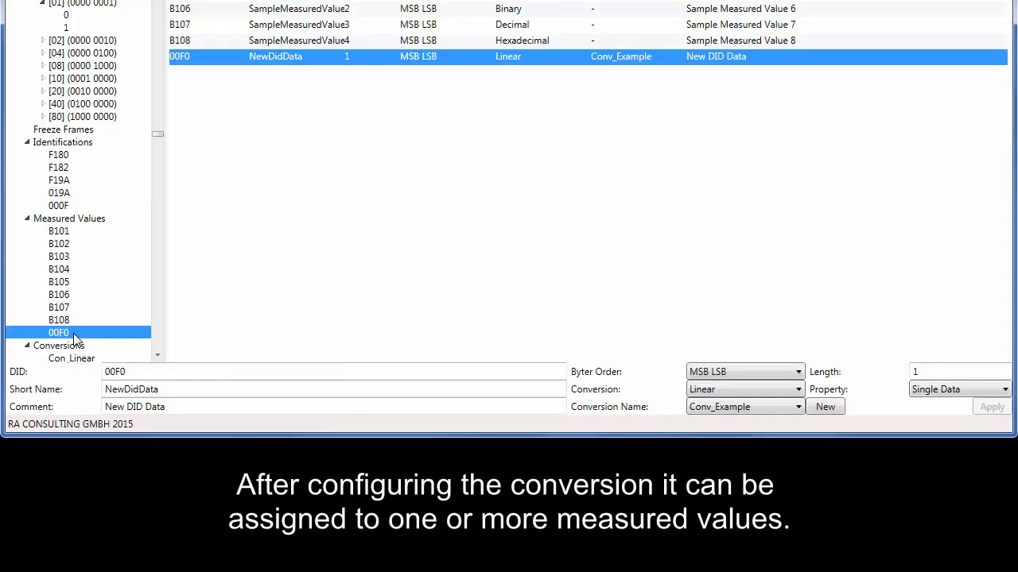
{"action": "left_click", "coordinate": [708, 405]}
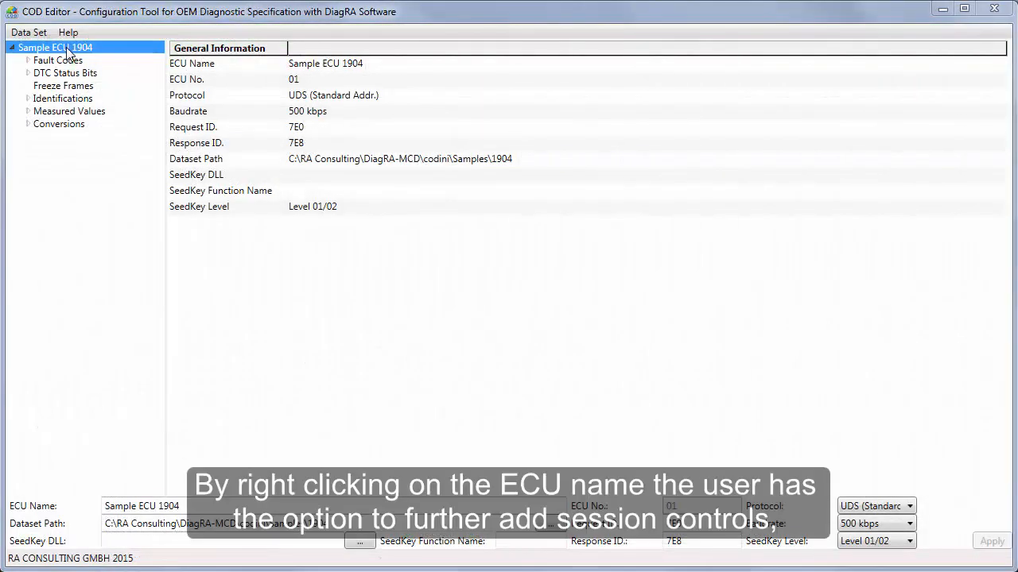
Add an actuator test to the Sample ECU 1904 data set.
{"action": "right_click", "coordinate": [69, 49]}
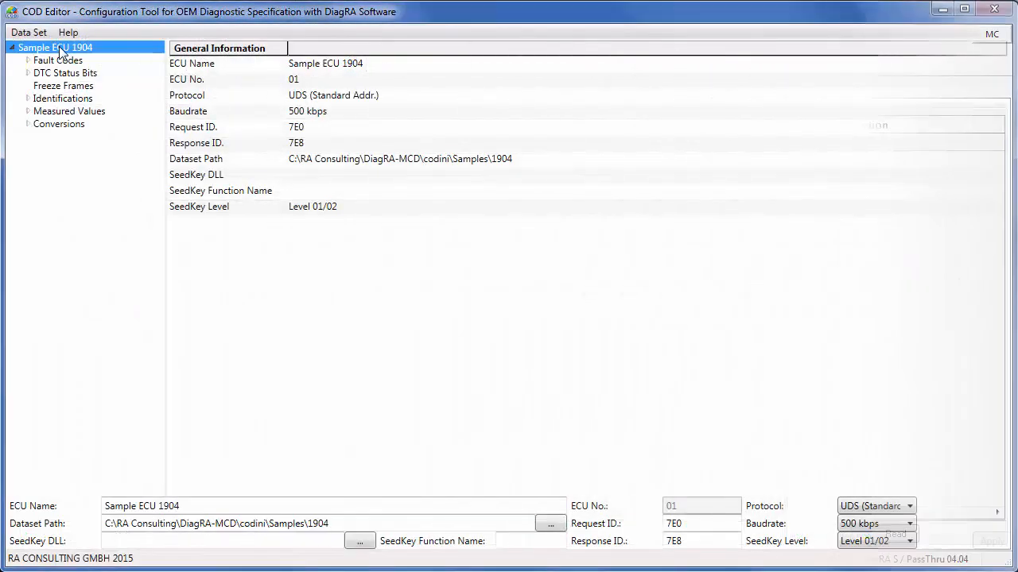
{"action": "right_click", "coordinate": [61, 52]}
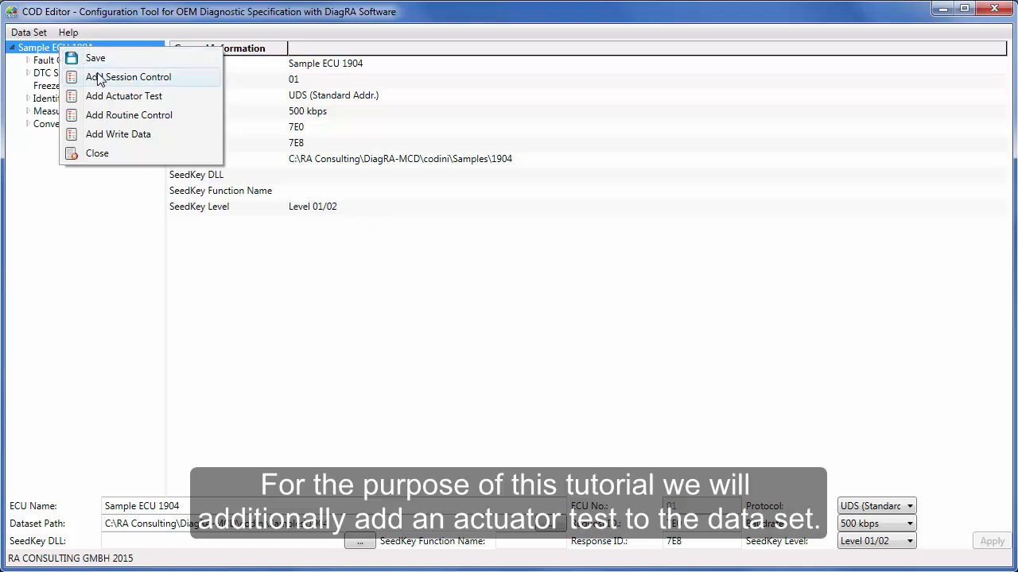
{"action": "left_click", "coordinate": [108, 96]}
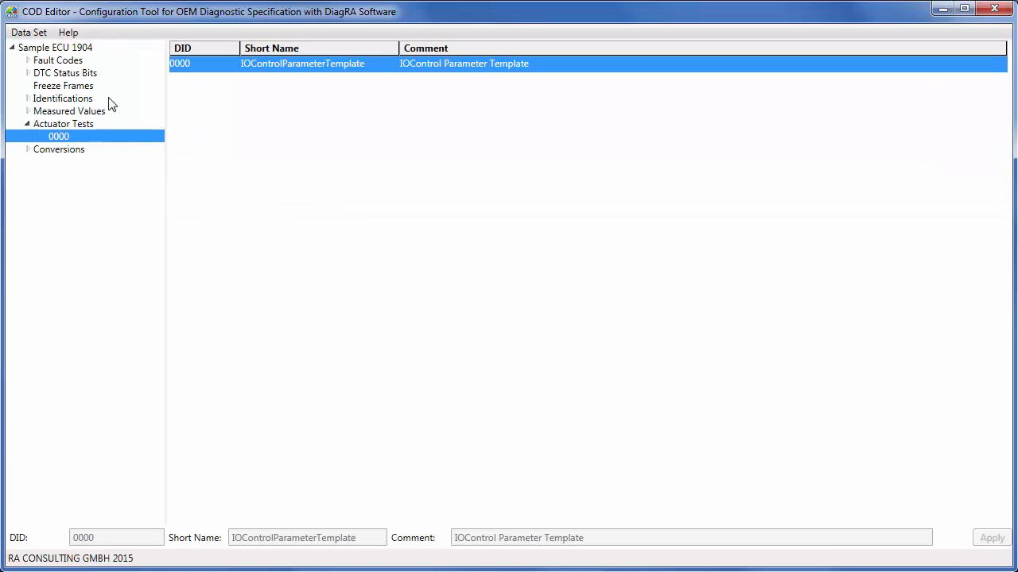
Add a new actuator test parameter under the actuator test with DID 0000.
{"action": "right_click", "coordinate": [58, 138]}
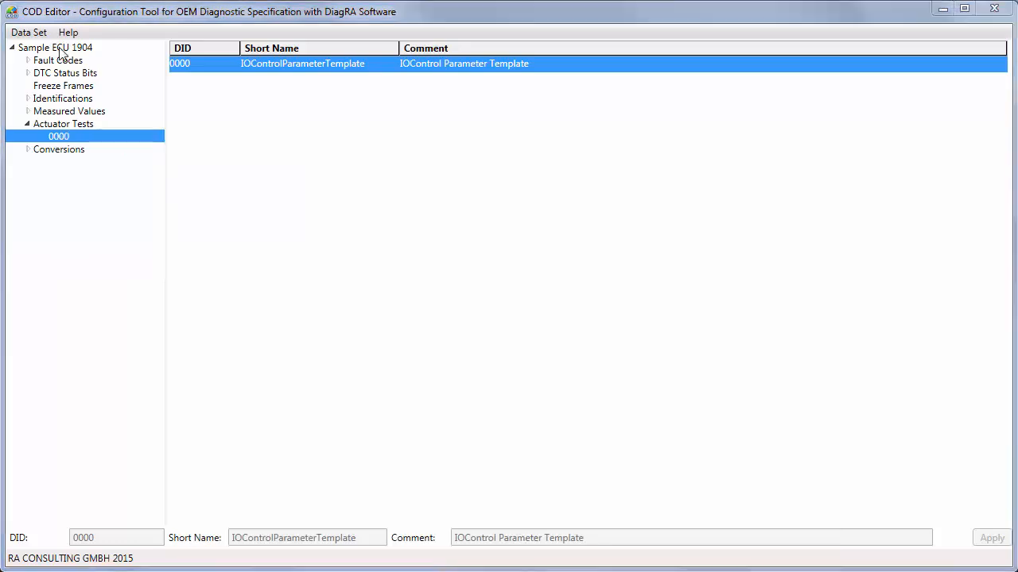
{"action": "right_click", "coordinate": [57, 140]}
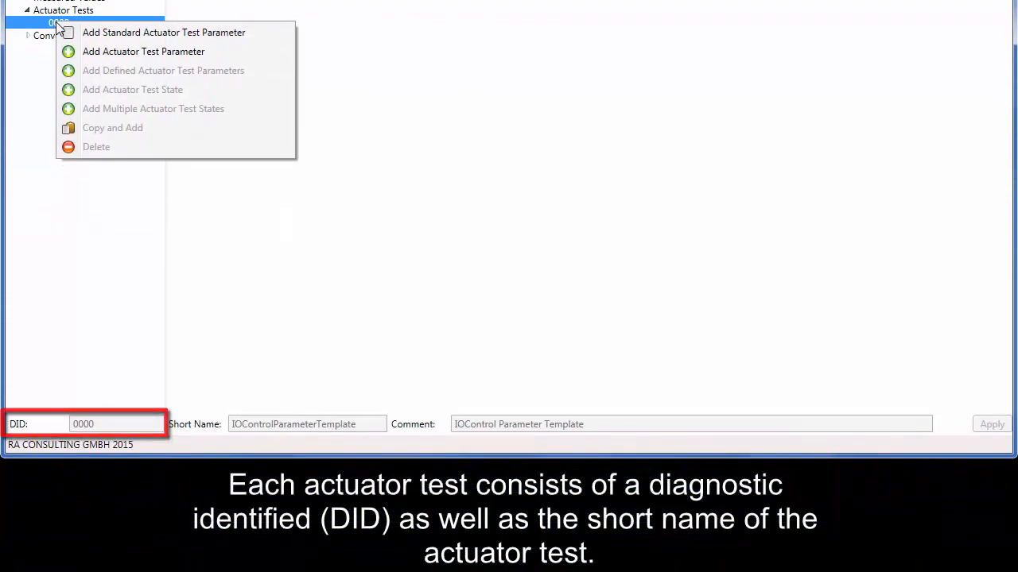
{"action": "left_click", "coordinate": [79, 51]}
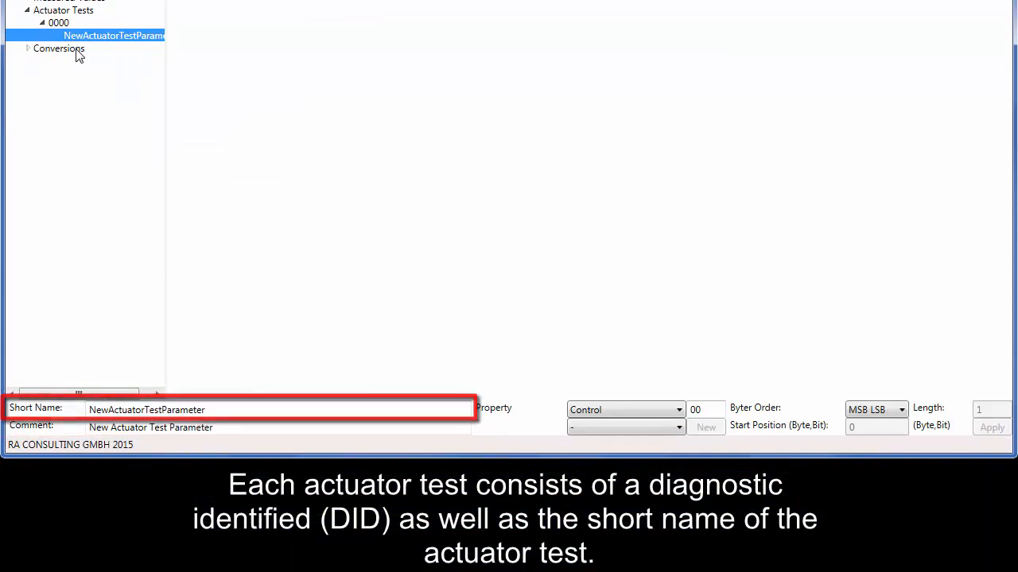
Choose Adjustment as the actuator test parameter's property, and add a second parameter under DID 0000.
{"action": "left_click", "coordinate": [679, 410]}
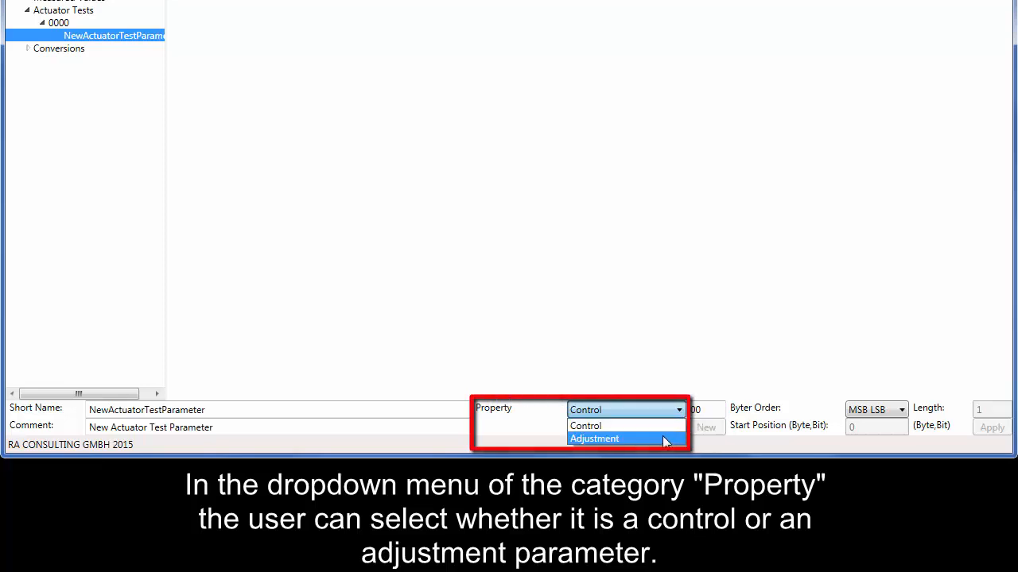
{"action": "left_click", "coordinate": [662, 438]}
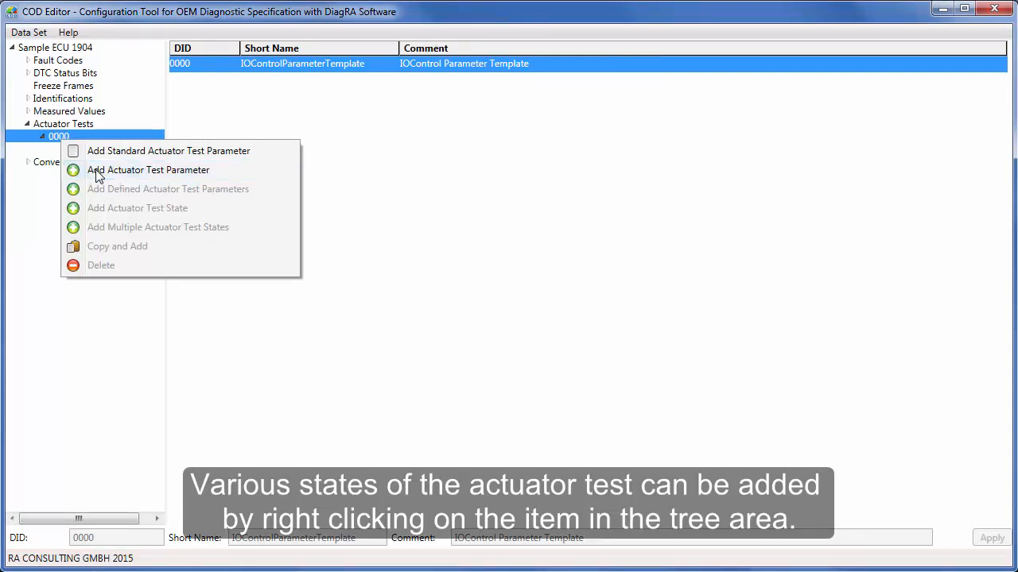
{"action": "left_click", "coordinate": [97, 171]}
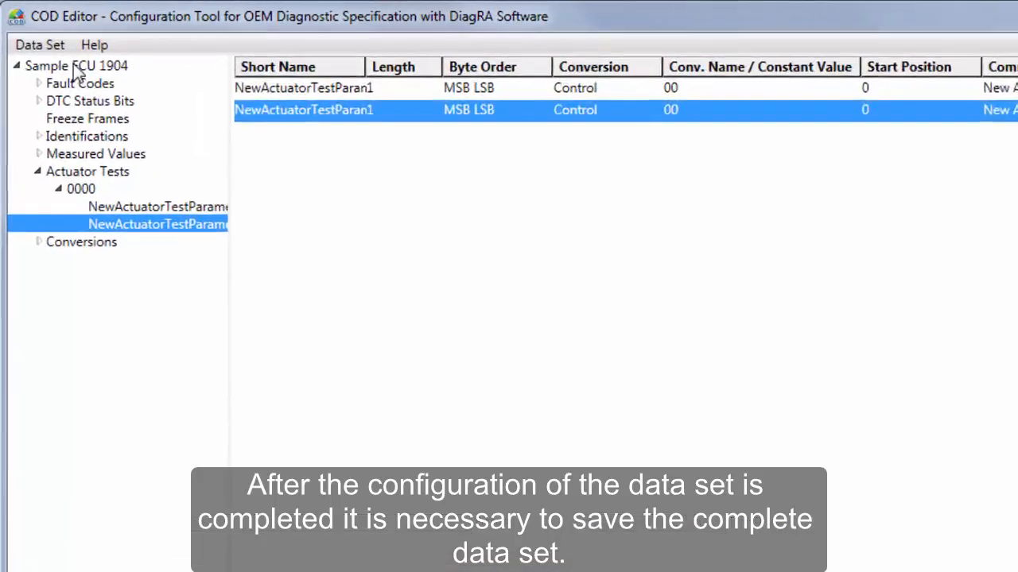
Save the complete Sample ECU 1904 data set.
{"action": "left_click", "coordinate": [54, 47]}
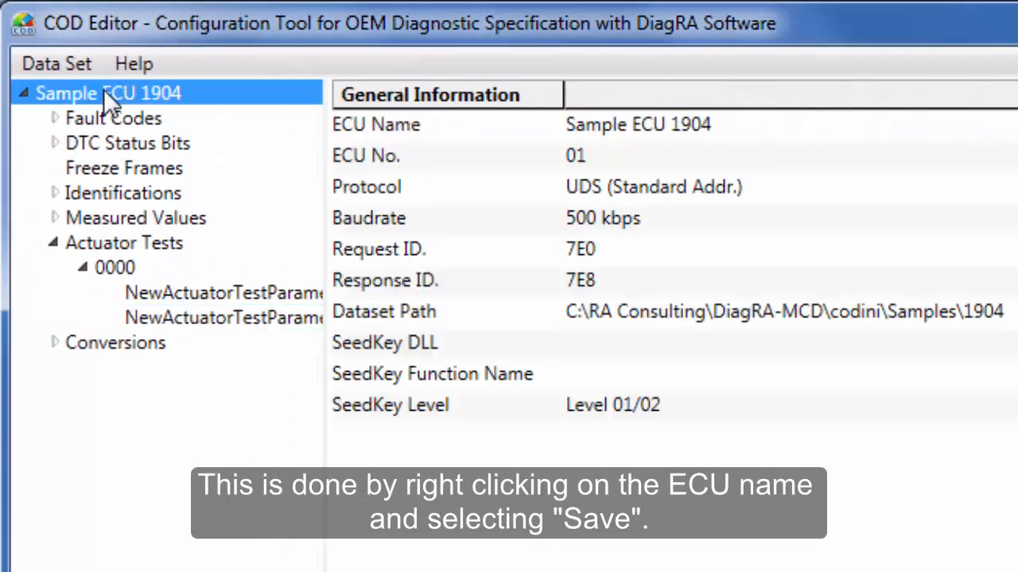
{"action": "right_click", "coordinate": [103, 89]}
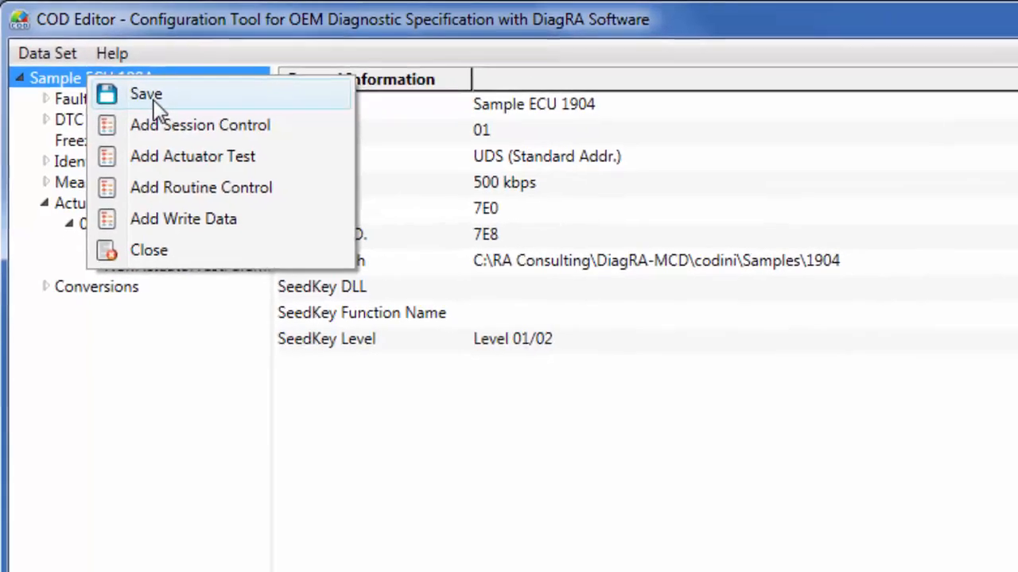
{"action": "left_click", "coordinate": [155, 102]}
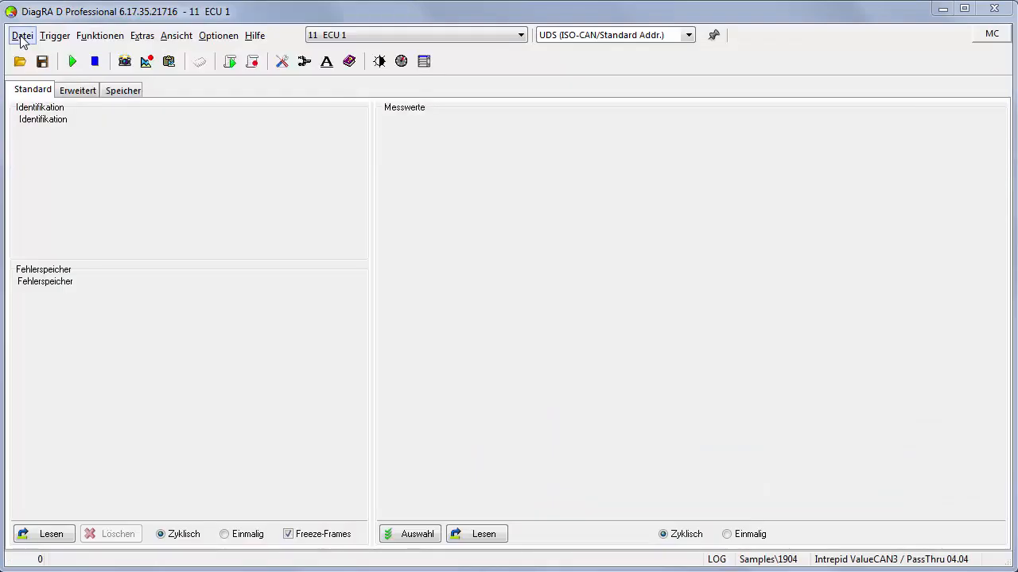
Switch to DiagRA D and browse the selectable diagnostic data sets to the Samples group.
{"action": "left_click", "coordinate": [23, 35]}
{"action": "mouse_move", "coordinate": [96, 54]}
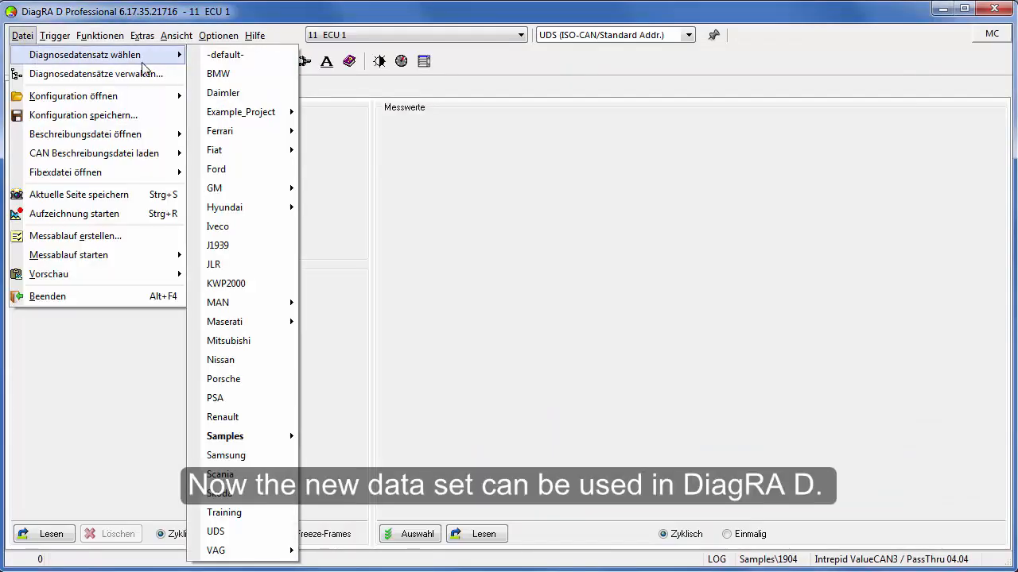
{"action": "mouse_move", "coordinate": [288, 438]}
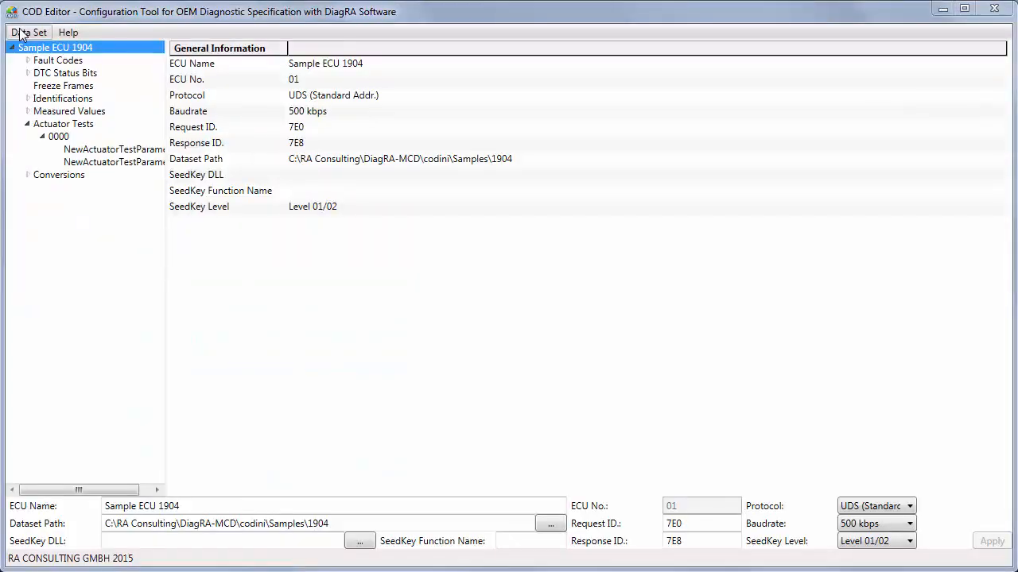
Open the Sample ECU 1906 data set in COD Editor and select the Samples data set 1906 in DiagRA D.
{"action": "left_click", "coordinate": [27, 30]}
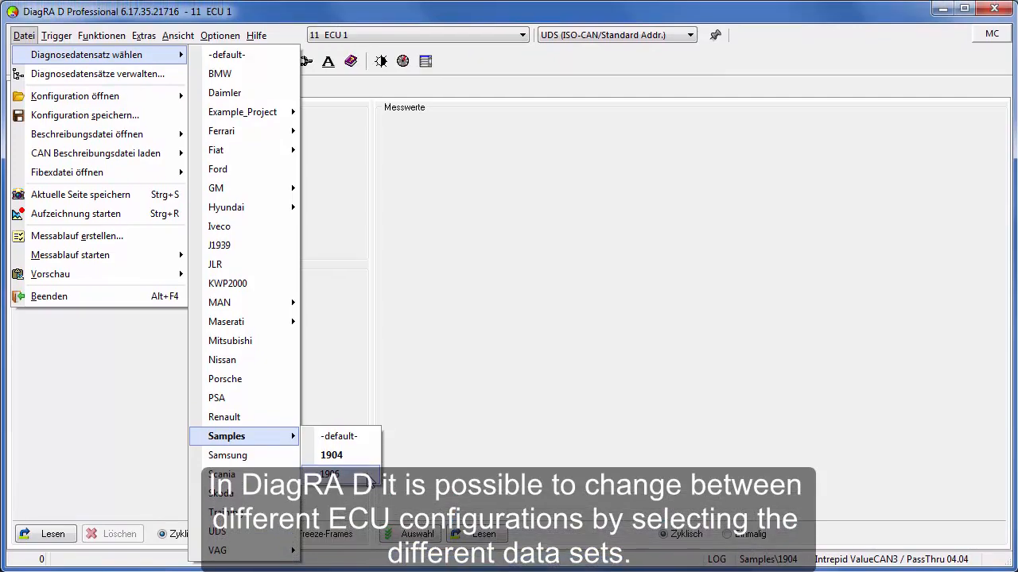
{"action": "left_click", "coordinate": [330, 474]}
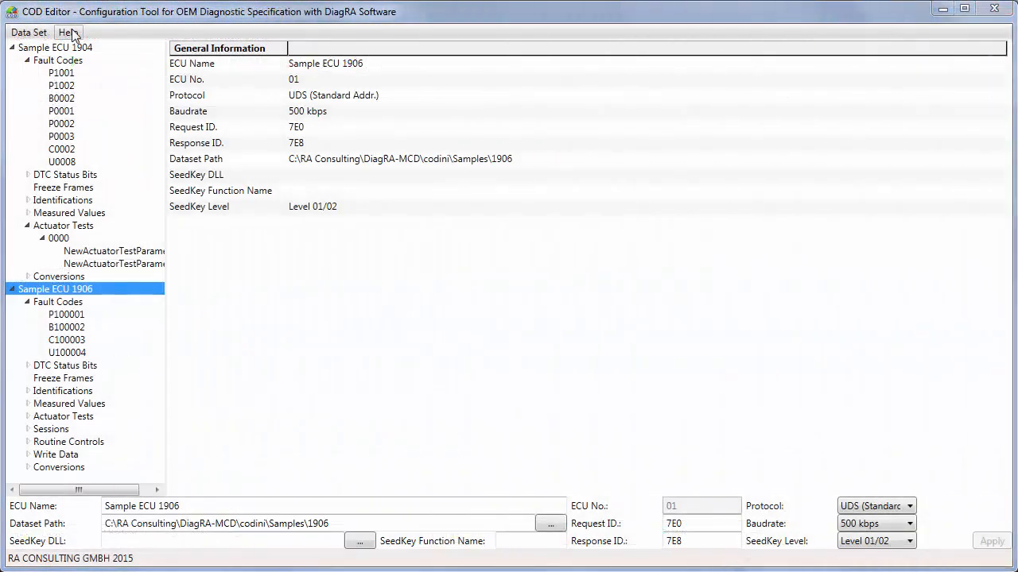
Switch back to COD Editor and open its help options to reach the manual.
{"action": "left_click", "coordinate": [68, 32]}
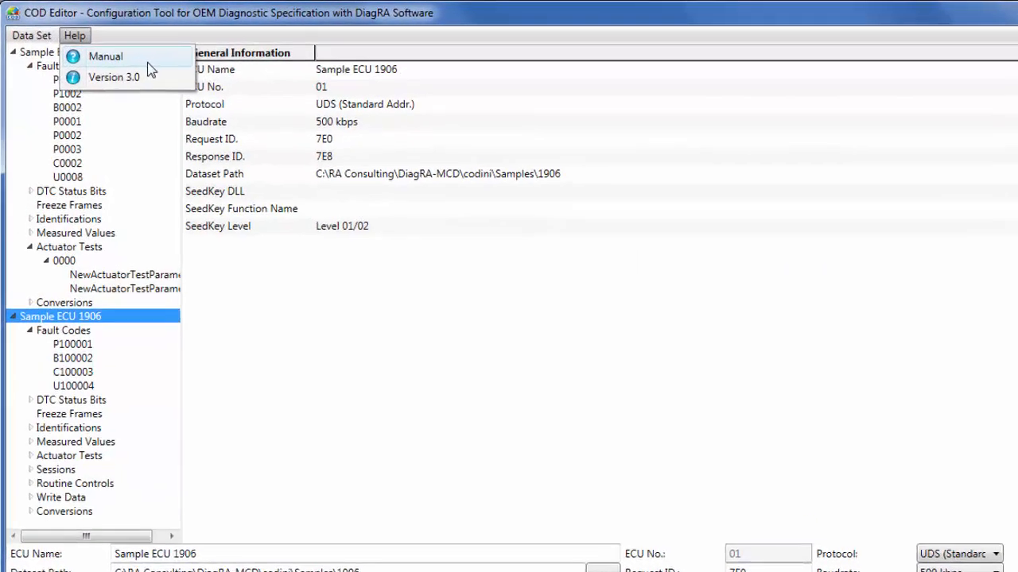